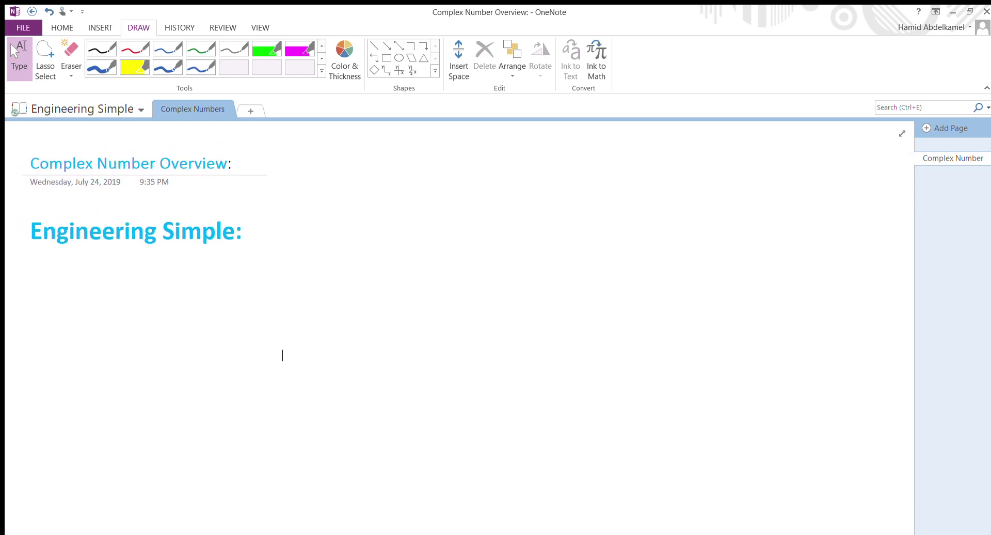
# - With the blue pen, write C = a + jb and note that a & b are real
pyautogui.click(168, 68)
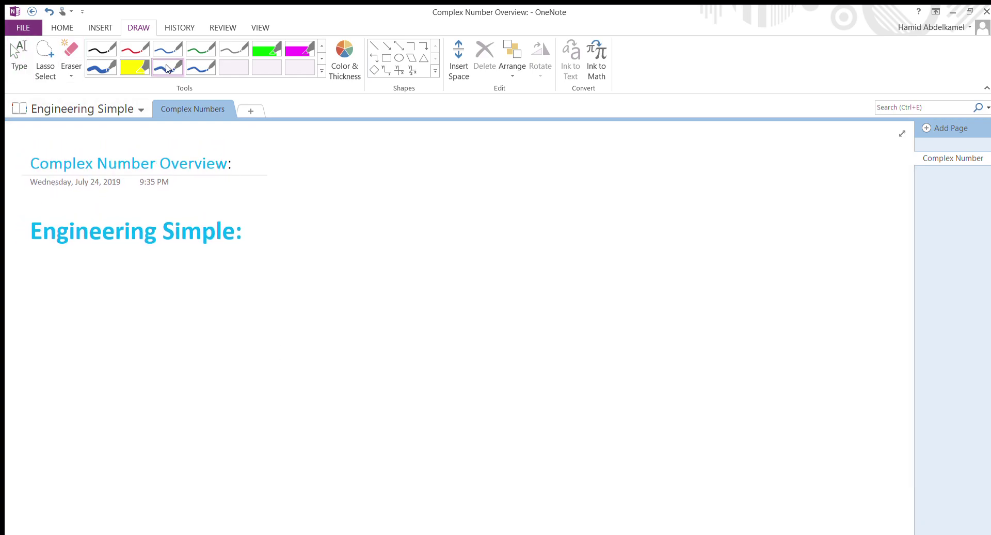
pyautogui.moveTo(49, 270)
pyautogui.mouseDown()
pyautogui.moveTo(60, 304)
pyautogui.moveTo(94, 282)
pyautogui.moveTo(89, 299)
pyautogui.moveTo(136, 302)
pyautogui.mouseUp()
pyautogui.moveTo(154, 288); pyautogui.dragTo(200, 313)
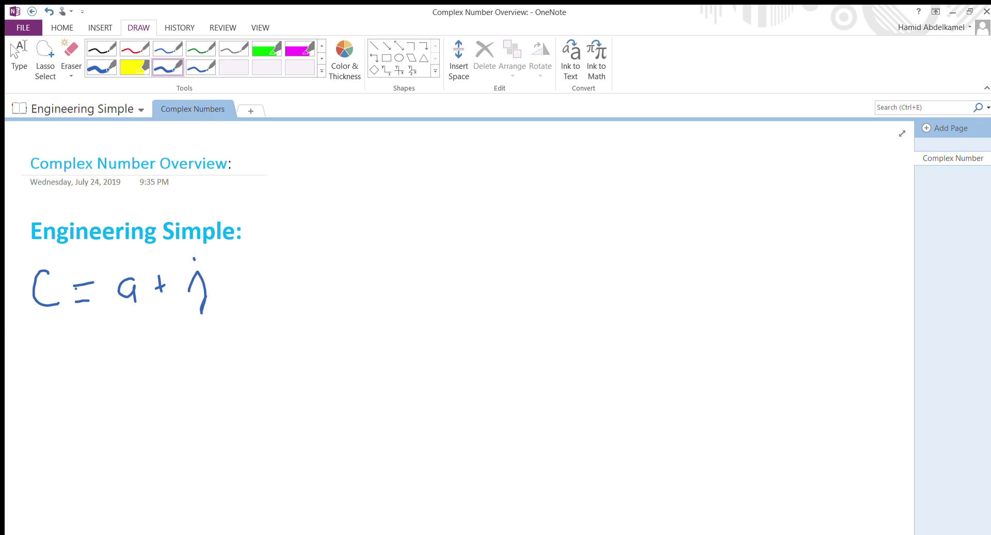
pyautogui.moveTo(221, 261); pyautogui.dragTo(225, 292)
pyautogui.moveTo(369, 267)
pyautogui.mouseDown()
pyautogui.moveTo(378, 281)
pyautogui.moveTo(427, 288)
pyautogui.mouseUp()
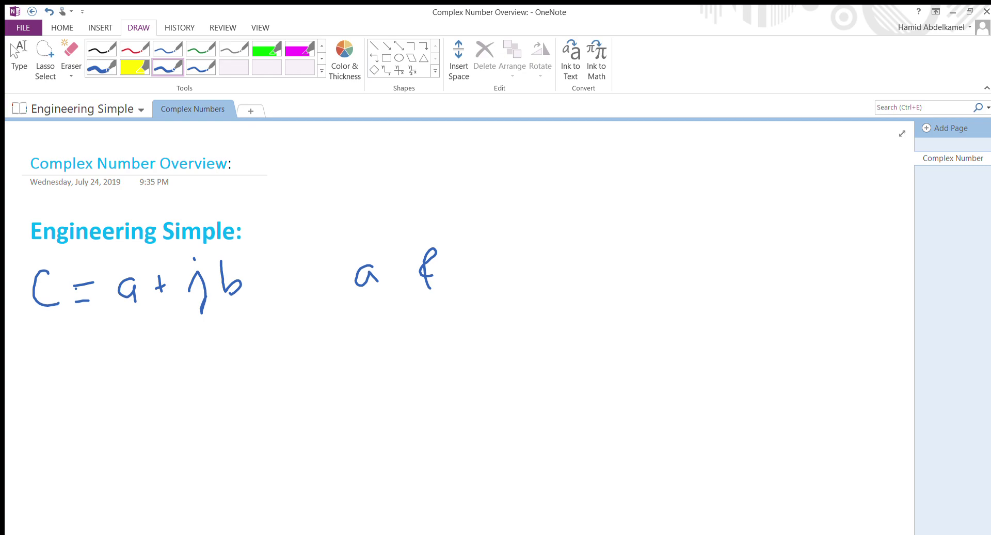
pyautogui.moveTo(468, 234); pyautogui.dragTo(475, 275)
pyautogui.moveTo(546, 255)
pyautogui.mouseDown()
pyautogui.moveTo(581, 277)
pyautogui.moveTo(608, 278)
pyautogui.mouseUp()
pyautogui.moveTo(618, 229); pyautogui.dragTo(625, 282)
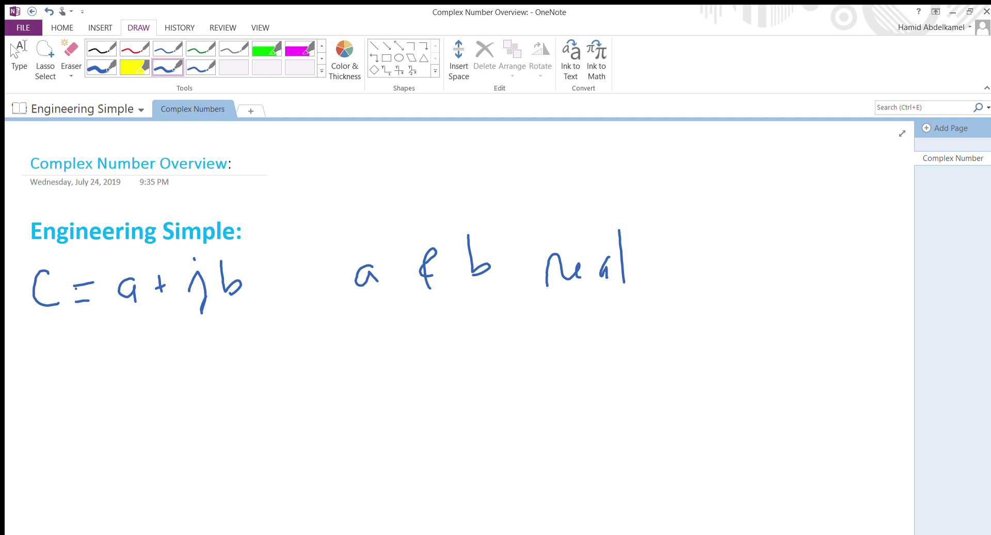
# - On the next line, write j² = -1 or j = √-1
pyautogui.moveTo(332, 364); pyautogui.dragTo(359, 361)
pyautogui.moveTo(367, 323)
pyautogui.mouseDown()
pyautogui.moveTo(409, 348)
pyautogui.moveTo(403, 366)
pyautogui.moveTo(454, 346)
pyautogui.mouseUp()
pyautogui.moveTo(477, 315); pyautogui.dragTo(479, 355)
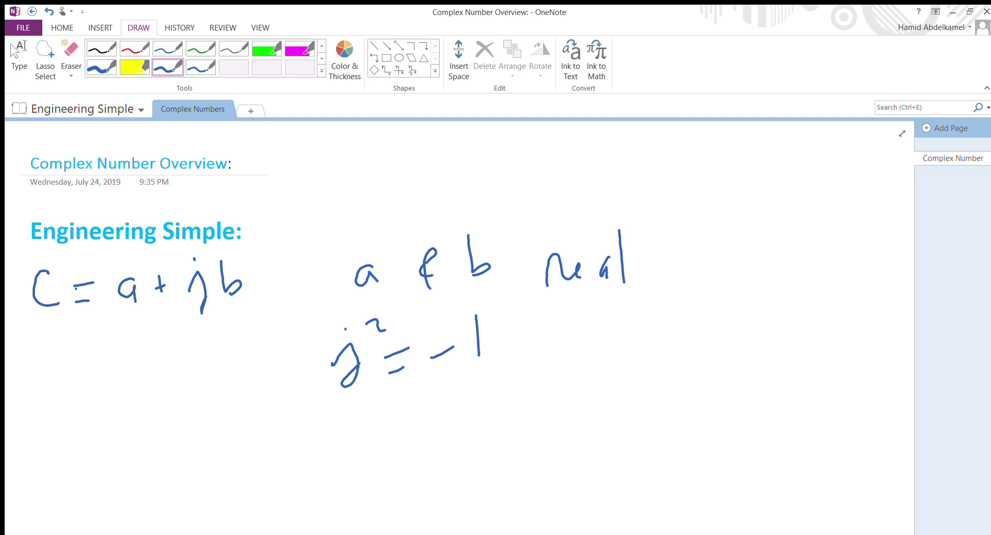
pyautogui.moveTo(555, 335); pyautogui.dragTo(579, 324)
pyautogui.moveTo(643, 344); pyautogui.dragTo(659, 362)
pyautogui.click(645, 308)
pyautogui.moveTo(678, 323)
pyautogui.mouseDown()
pyautogui.moveTo(691, 321)
pyautogui.moveTo(695, 337)
pyautogui.moveTo(773, 289)
pyautogui.mouseUp()
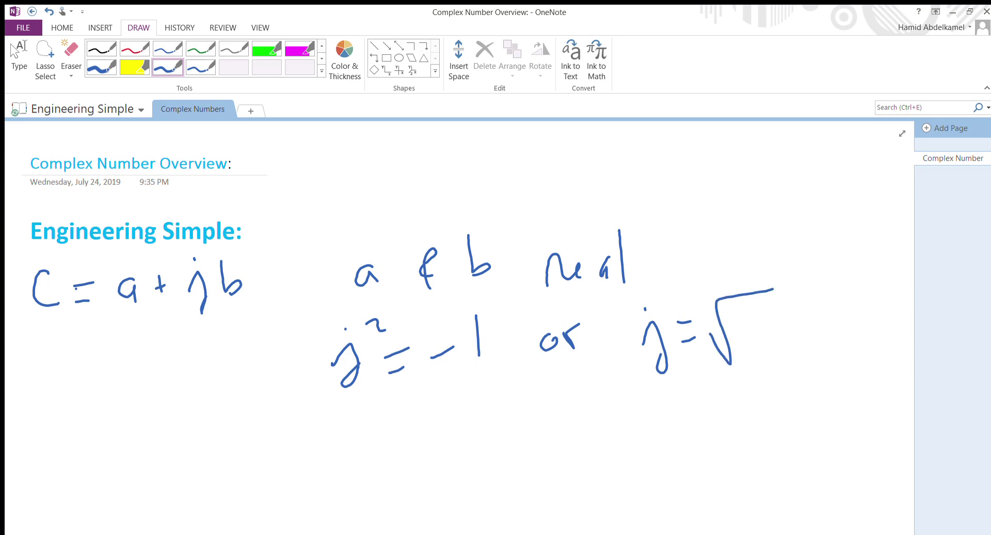
pyautogui.moveTo(740, 336)
pyautogui.mouseDown()
pyautogui.moveTo(763, 332)
pyautogui.moveTo(786, 347)
pyautogui.mouseUp()
# - Insert blank space below the definitions and pick the blue pen again
pyautogui.click(19, 58)
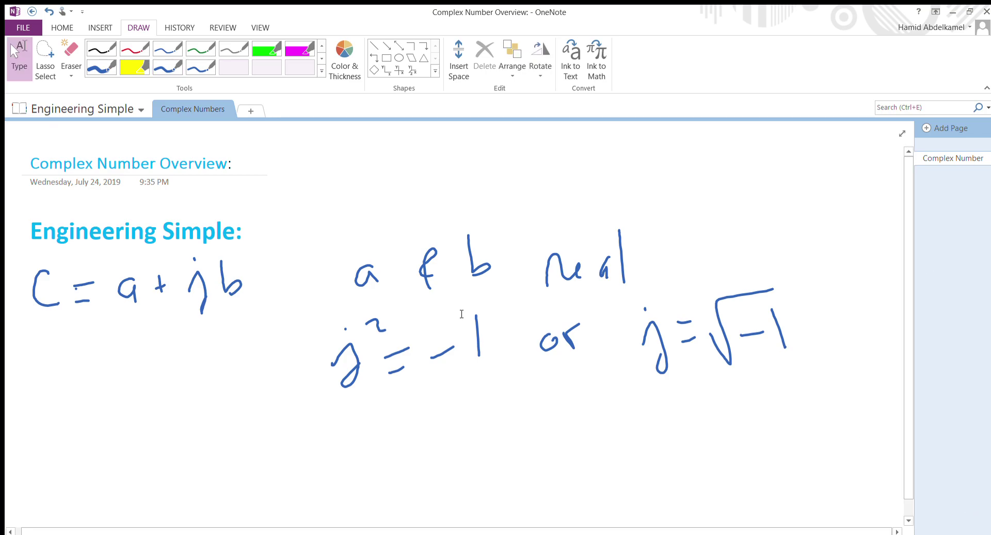
pyautogui.click(458, 60)
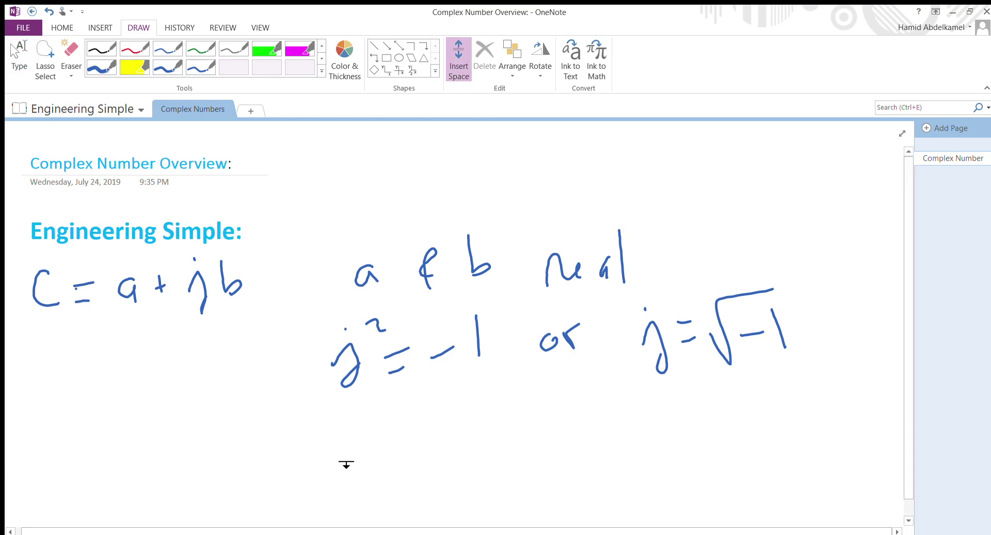
pyautogui.moveTo(345, 416); pyautogui.dragTo(365, 494)
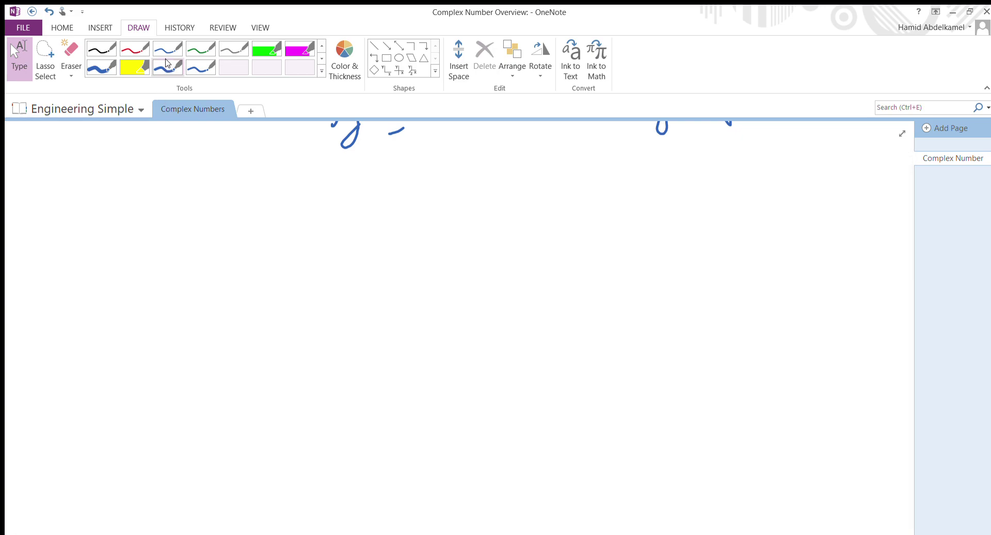
pyautogui.click(168, 67)
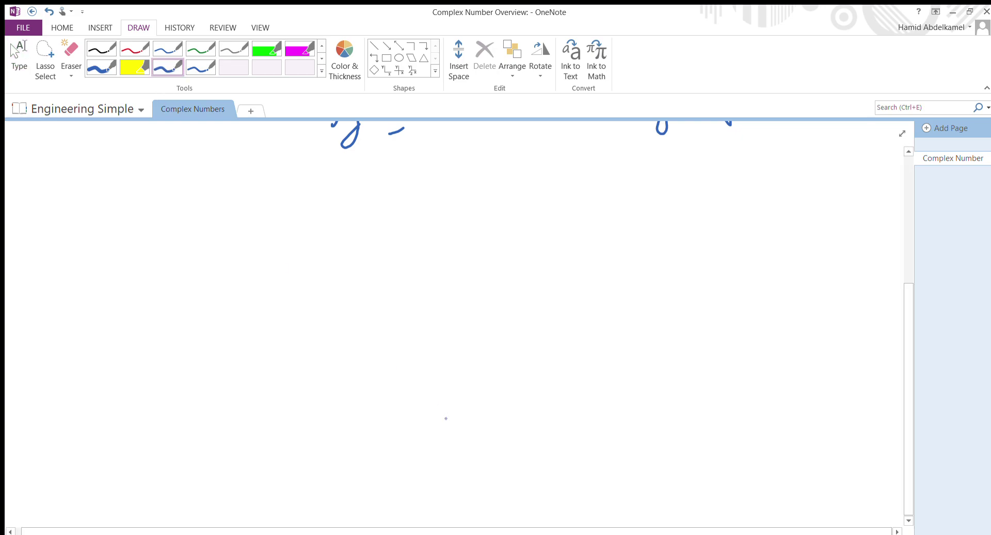
# - Write C1 = a1 + jb1 and, beneath it, C2 = a2 + jb2
pyautogui.moveTo(77, 178)
pyautogui.mouseDown()
pyautogui.moveTo(76, 198)
pyautogui.moveTo(89, 215)
pyautogui.moveTo(133, 181)
pyautogui.mouseUp()
pyautogui.moveTo(124, 201)
pyautogui.mouseDown()
pyautogui.moveTo(188, 200)
pyautogui.moveTo(205, 216)
pyautogui.moveTo(237, 193)
pyautogui.moveTo(234, 206)
pyautogui.moveTo(265, 216)
pyautogui.mouseUp()
pyautogui.moveTo(264, 170); pyautogui.dragTo(324, 214)
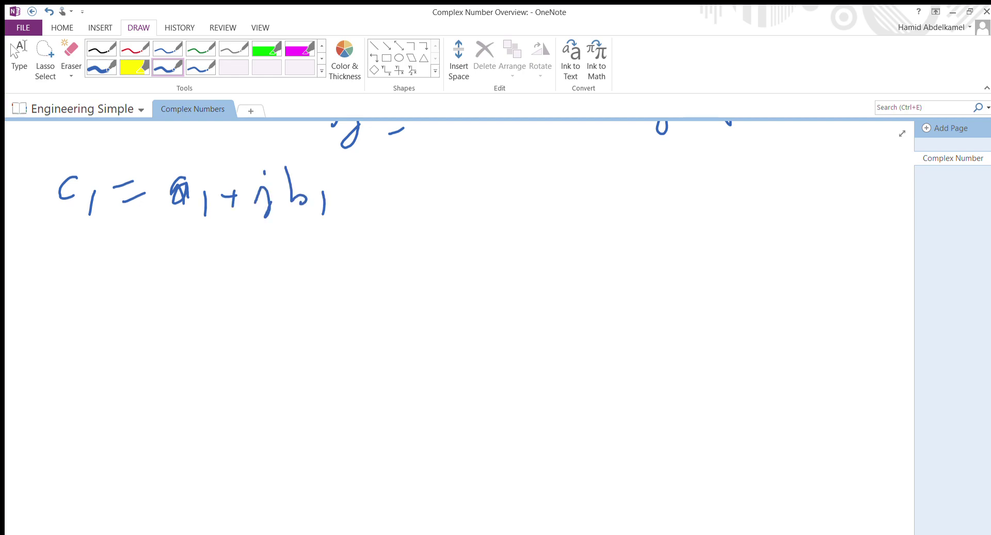
pyautogui.moveTo(67, 231)
pyautogui.mouseDown()
pyautogui.moveTo(74, 261)
pyautogui.moveTo(101, 273)
pyautogui.moveTo(139, 245)
pyautogui.mouseUp()
pyautogui.moveTo(137, 264); pyautogui.dragTo(141, 265)
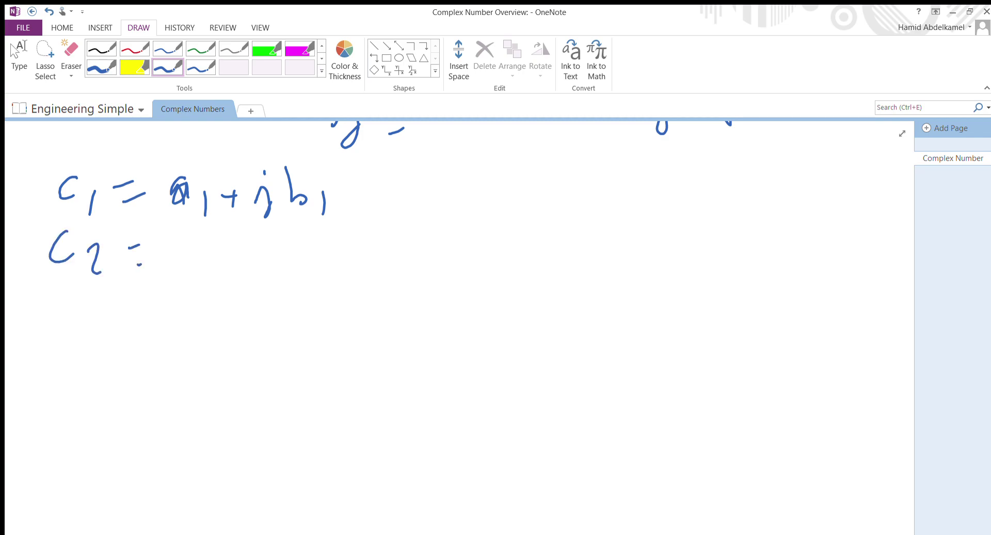
pyautogui.moveTo(186, 240)
pyautogui.mouseDown()
pyautogui.moveTo(214, 267)
pyautogui.moveTo(249, 250)
pyautogui.mouseUp()
pyautogui.moveTo(242, 242)
pyautogui.mouseDown()
pyautogui.moveTo(242, 260)
pyautogui.moveTo(272, 281)
pyautogui.mouseUp()
pyautogui.moveTo(275, 230)
pyautogui.mouseDown()
pyautogui.moveTo(302, 255)
pyautogui.moveTo(354, 264)
pyautogui.mouseUp()
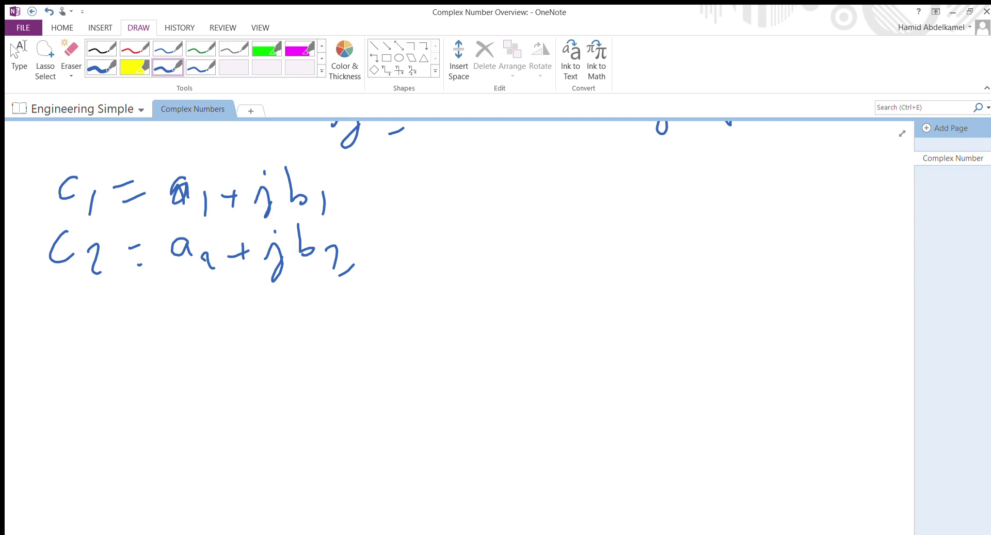
# - Begin the sum line with C1 + C2
pyautogui.moveTo(60, 319)
pyautogui.mouseDown()
pyautogui.moveTo(56, 337)
pyautogui.moveTo(68, 351)
pyautogui.moveTo(102, 333)
pyautogui.mouseUp()
pyautogui.moveTo(88, 323); pyautogui.dragTo(94, 342)
pyautogui.moveTo(135, 305)
pyautogui.mouseDown()
pyautogui.moveTo(130, 331)
pyautogui.moveTo(163, 346)
pyautogui.moveTo(187, 325)
pyautogui.moveTo(199, 339)
pyautogui.mouseUp()
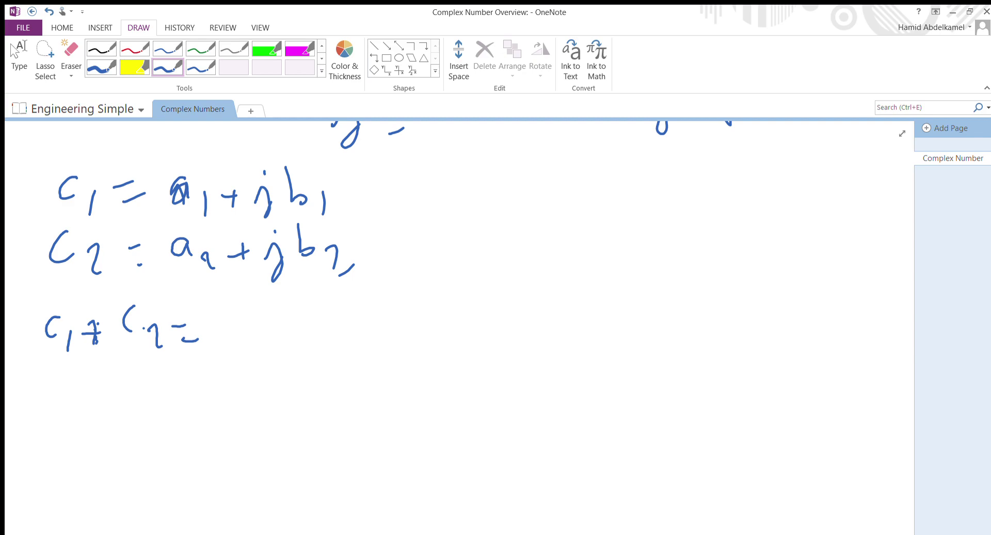
# - Write = (a1 + jb1) + (a2 + jb2), then an equals sign on the next line
pyautogui.moveTo(228, 297); pyautogui.dragTo(227, 361)
pyautogui.moveTo(256, 316); pyautogui.dragTo(257, 329)
pyautogui.moveTo(272, 320)
pyautogui.mouseDown()
pyautogui.moveTo(271, 334)
pyautogui.moveTo(303, 321)
pyautogui.moveTo(327, 340)
pyautogui.mouseUp()
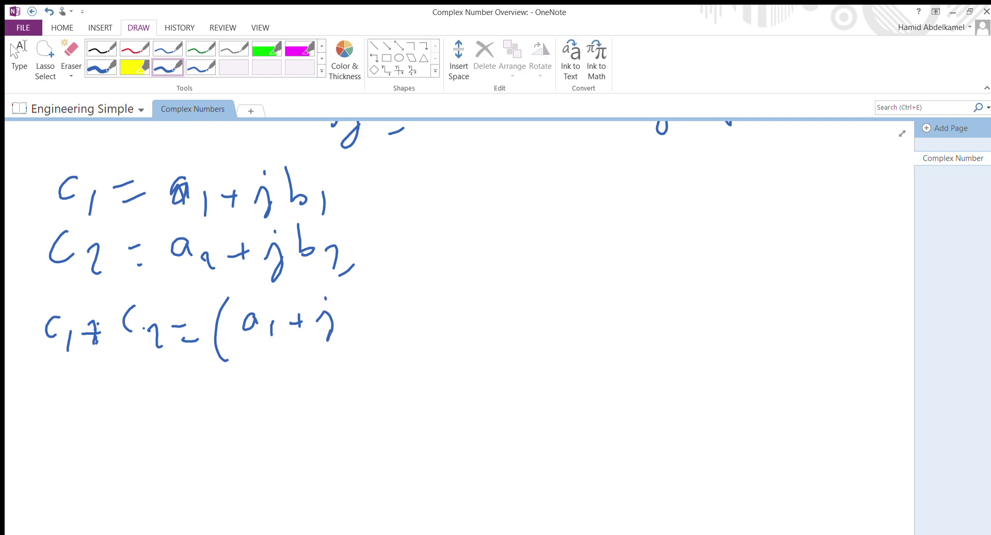
pyautogui.moveTo(354, 285)
pyautogui.mouseDown()
pyautogui.moveTo(356, 319)
pyautogui.moveTo(378, 323)
pyautogui.mouseUp()
pyautogui.moveTo(399, 287)
pyautogui.mouseDown()
pyautogui.moveTo(401, 343)
pyautogui.moveTo(438, 319)
pyautogui.moveTo(429, 330)
pyautogui.mouseUp()
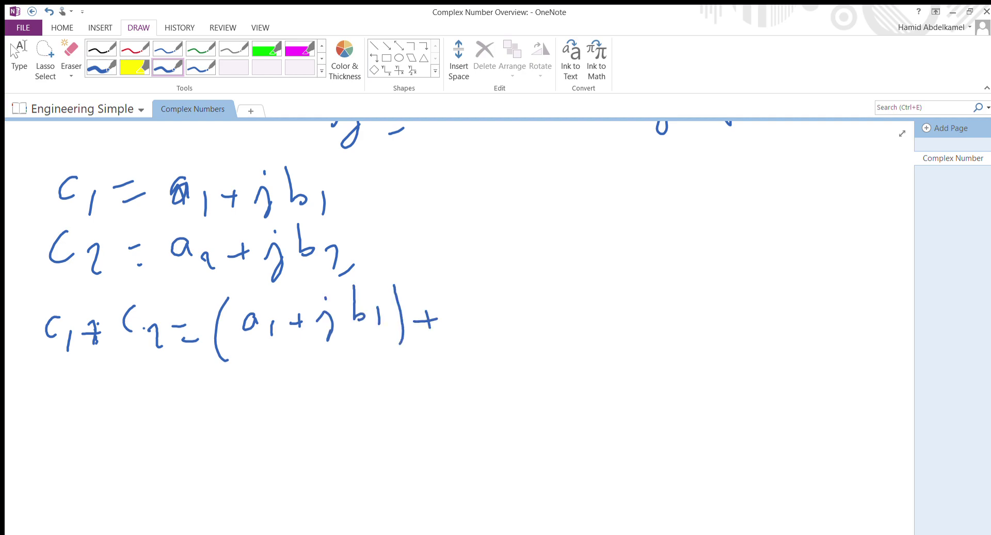
pyautogui.moveTo(469, 279); pyautogui.dragTo(463, 353)
pyautogui.moveTo(490, 306)
pyautogui.mouseDown()
pyautogui.moveTo(494, 325)
pyautogui.moveTo(484, 314)
pyautogui.moveTo(518, 334)
pyautogui.moveTo(544, 310)
pyautogui.moveTo(536, 320)
pyautogui.moveTo(562, 338)
pyautogui.mouseUp()
pyautogui.moveTo(583, 277)
pyautogui.mouseDown()
pyautogui.moveTo(590, 311)
pyautogui.moveTo(628, 316)
pyautogui.mouseUp()
pyautogui.moveTo(623, 270); pyautogui.dragTo(639, 343)
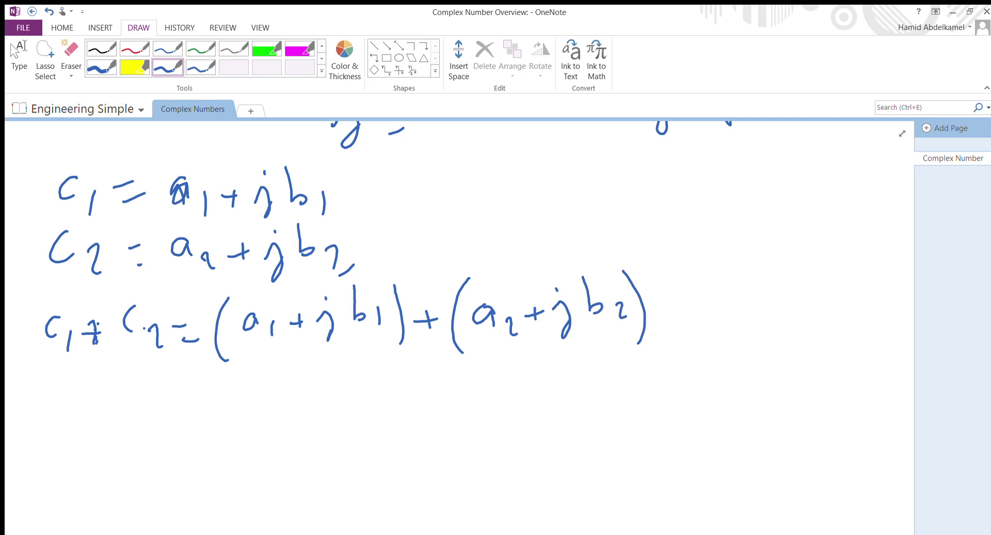
pyautogui.moveTo(171, 387)
pyautogui.mouseDown()
pyautogui.moveTo(185, 387)
pyautogui.moveTo(185, 405)
pyautogui.mouseUp()
# - Write the grouped result (a1 + a2) + j(b1 + b2) and stop inking
pyautogui.moveTo(225, 373); pyautogui.dragTo(225, 420)
pyautogui.moveTo(255, 383)
pyautogui.mouseDown()
pyautogui.moveTo(257, 400)
pyautogui.moveTo(306, 392)
pyautogui.mouseUp()
pyautogui.moveTo(296, 378); pyautogui.dragTo(295, 406)
pyautogui.moveTo(338, 374)
pyautogui.mouseDown()
pyautogui.moveTo(339, 408)
pyautogui.moveTo(373, 394)
pyautogui.moveTo(385, 422)
pyautogui.moveTo(419, 395)
pyautogui.moveTo(408, 417)
pyautogui.moveTo(451, 427)
pyautogui.mouseUp()
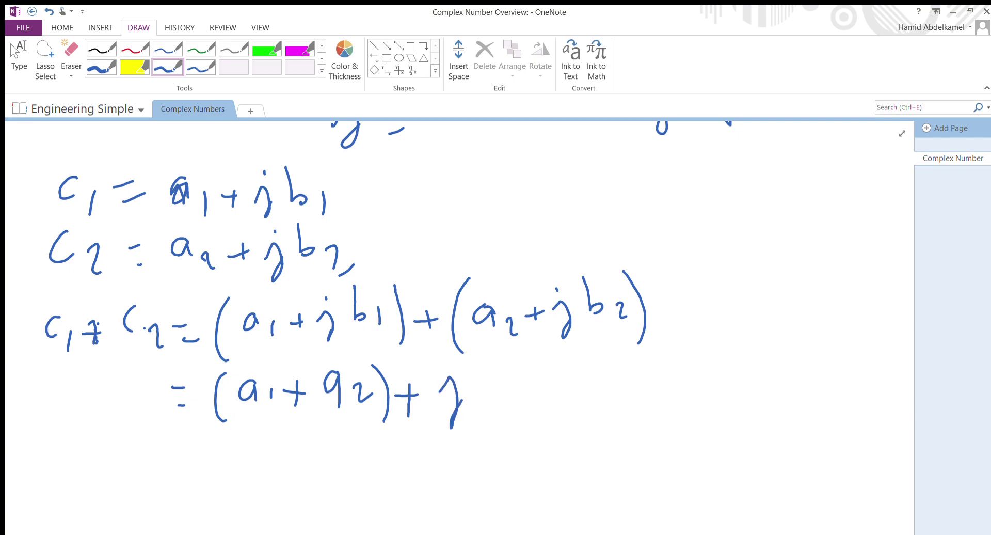
pyautogui.moveTo(490, 367); pyautogui.dragTo(491, 427)
pyautogui.moveTo(505, 367)
pyautogui.mouseDown()
pyautogui.moveTo(511, 399)
pyautogui.moveTo(544, 406)
pyautogui.mouseUp()
pyautogui.moveTo(553, 389)
pyautogui.mouseDown()
pyautogui.moveTo(570, 388)
pyautogui.moveTo(563, 397)
pyautogui.mouseUp()
pyautogui.moveTo(586, 358)
pyautogui.mouseDown()
pyautogui.moveTo(589, 392)
pyautogui.moveTo(633, 396)
pyautogui.mouseUp()
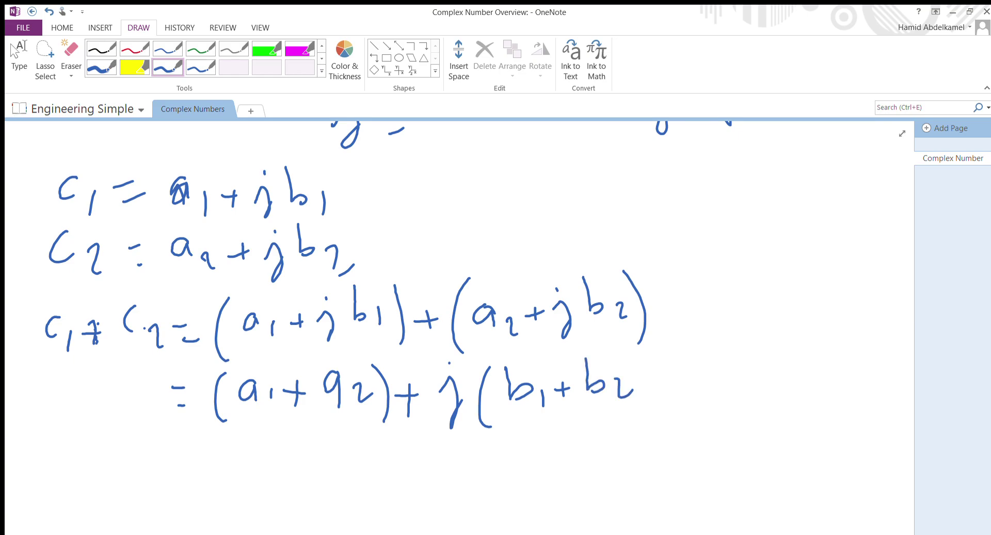
pyautogui.moveTo(621, 354); pyautogui.dragTo(645, 418)
pyautogui.press('Escape')
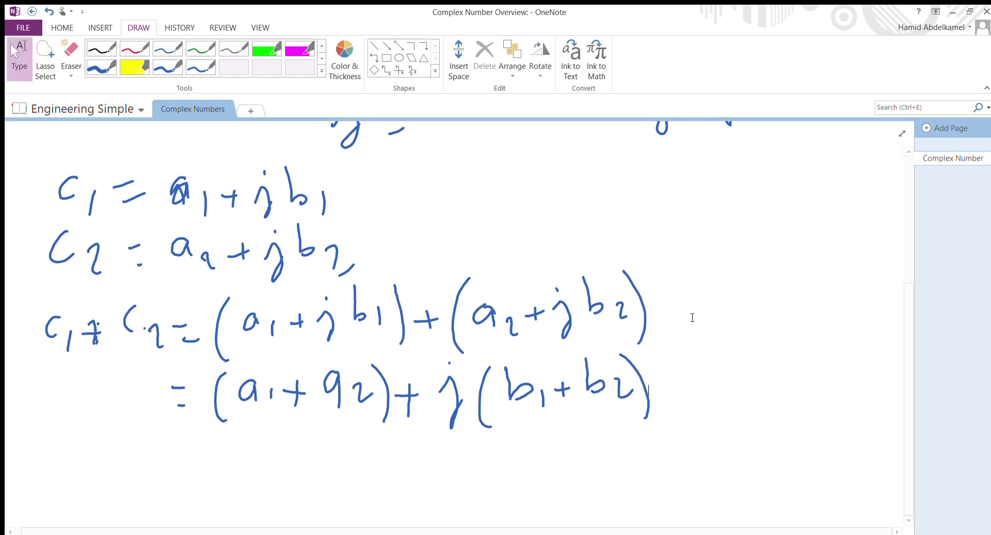
# - Insert more blank space below the sum equations and scroll back up
pyautogui.click(452, 71)
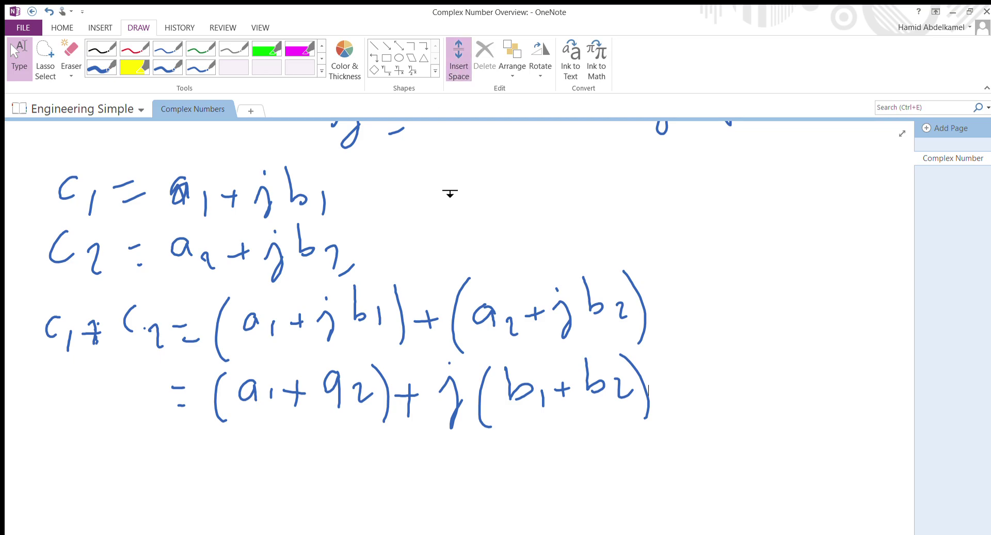
pyautogui.moveTo(409, 439); pyautogui.dragTo(436, 493)
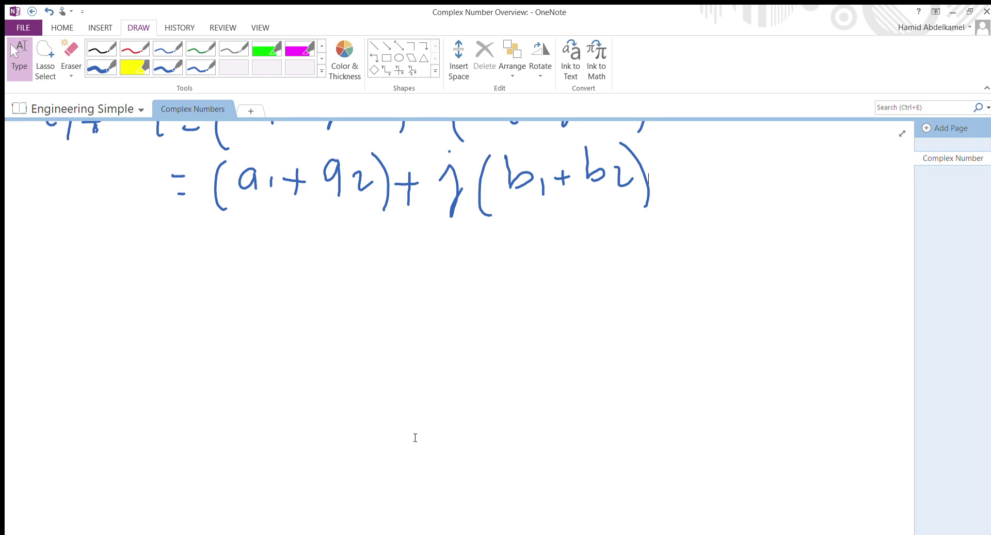
pyautogui.scroll(1, 227, 222)
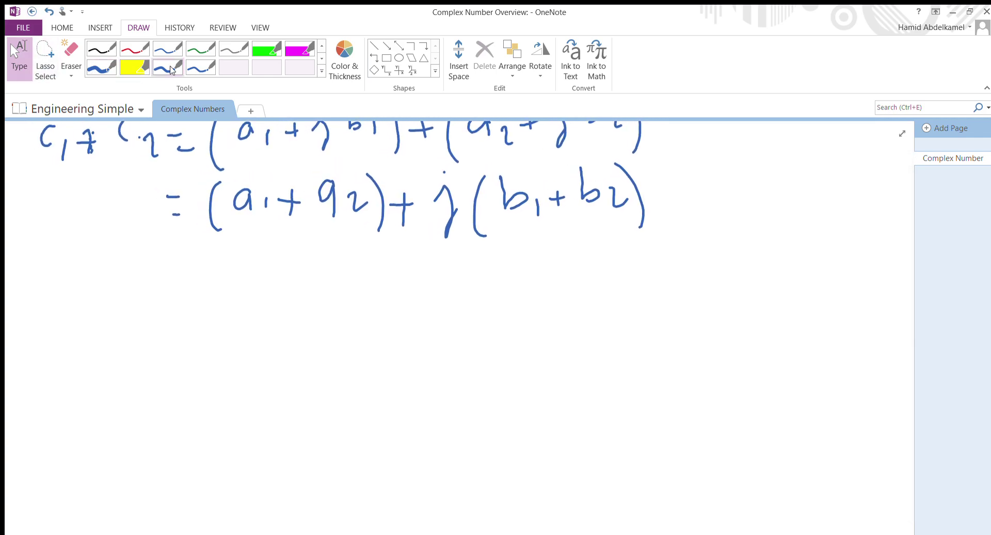
# - In blue ink, write C1 − C2 = (a1 + jb1) − (a2 + jb2) below the sum
pyautogui.click(167, 68)
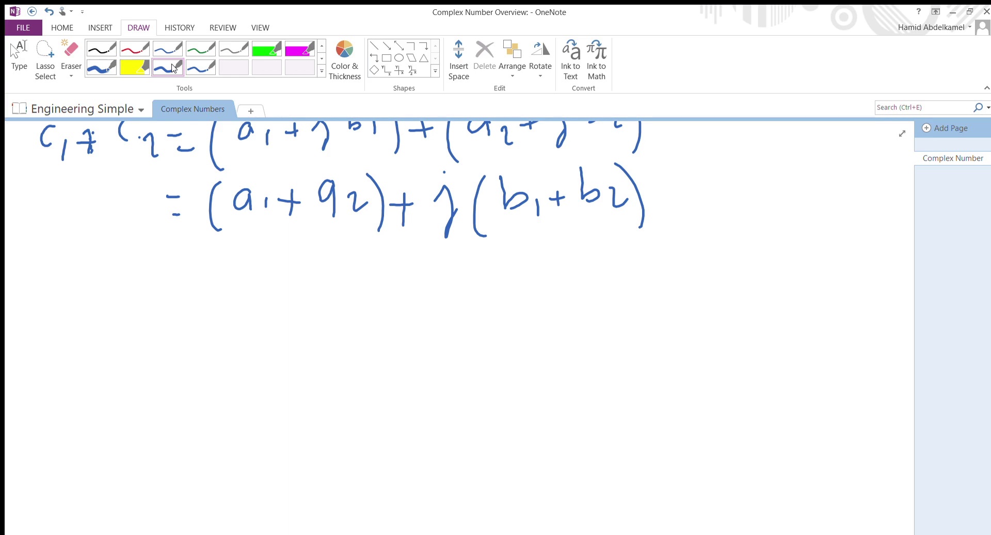
pyautogui.moveTo(59, 293); pyautogui.dragTo(58, 312)
pyautogui.moveTo(72, 307)
pyautogui.mouseDown()
pyautogui.moveTo(72, 327)
pyautogui.moveTo(98, 305)
pyautogui.moveTo(166, 315)
pyautogui.moveTo(191, 297)
pyautogui.mouseUp()
pyautogui.moveTo(186, 318); pyautogui.dragTo(198, 313)
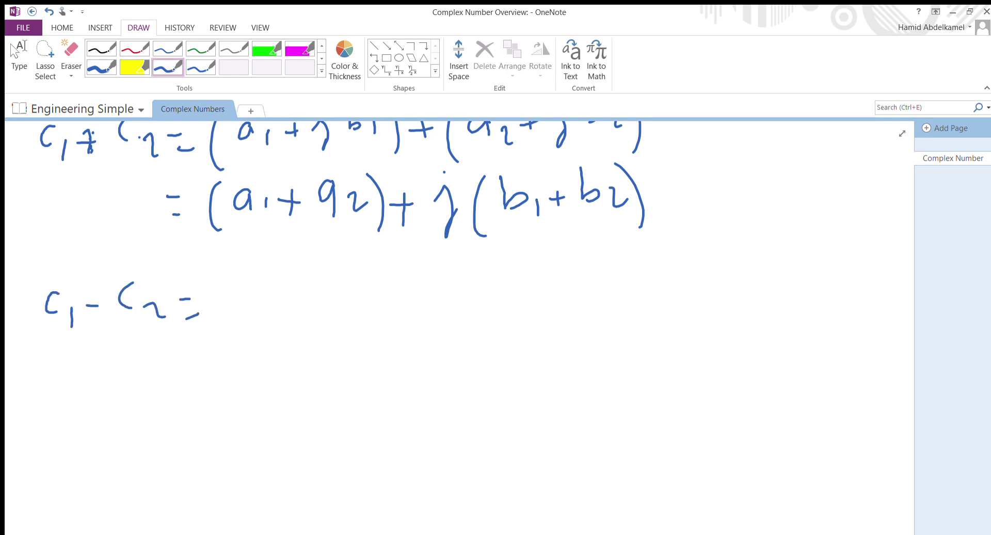
pyautogui.moveTo(234, 274); pyautogui.dragTo(226, 329)
pyautogui.moveTo(261, 295)
pyautogui.mouseDown()
pyautogui.moveTo(263, 313)
pyautogui.moveTo(299, 298)
pyautogui.moveTo(293, 312)
pyautogui.moveTo(329, 327)
pyautogui.mouseUp()
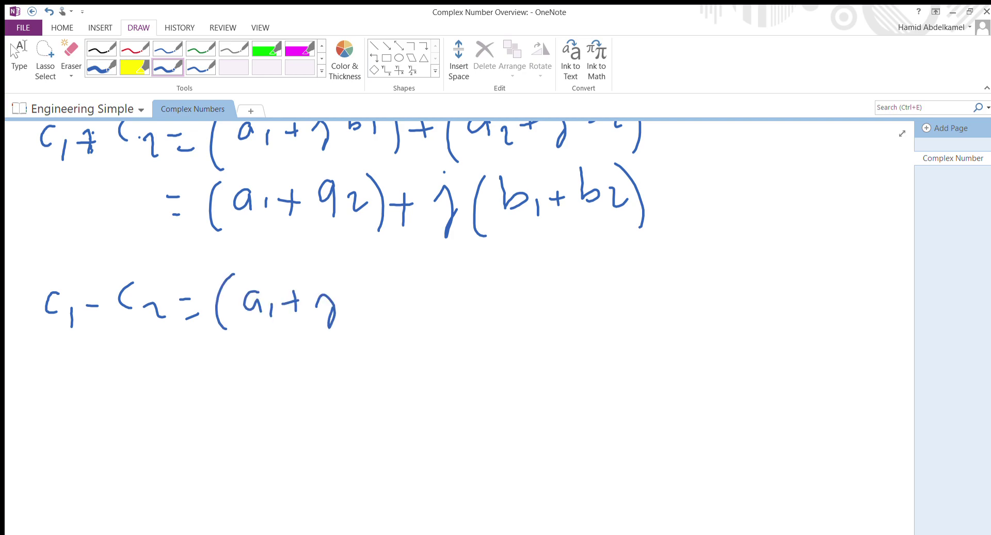
pyautogui.moveTo(353, 273); pyautogui.dragTo(362, 304)
pyautogui.moveTo(378, 301); pyautogui.dragTo(380, 312)
pyautogui.moveTo(382, 266)
pyautogui.mouseDown()
pyautogui.moveTo(397, 329)
pyautogui.moveTo(434, 302)
pyautogui.mouseUp()
pyautogui.moveTo(468, 262); pyautogui.dragTo(480, 332)
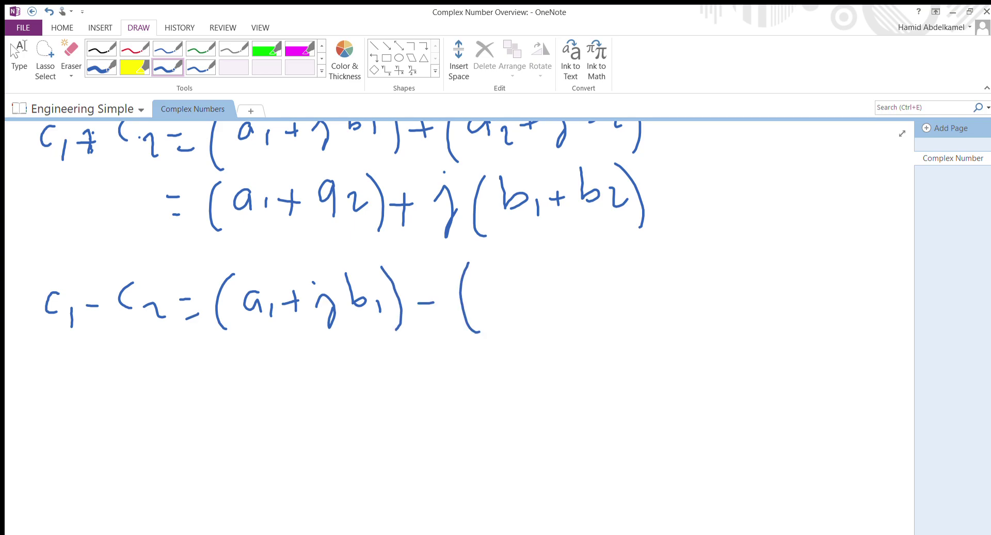
pyautogui.moveTo(503, 281)
pyautogui.mouseDown()
pyautogui.moveTo(505, 298)
pyautogui.moveTo(539, 312)
pyautogui.moveTo(562, 292)
pyautogui.mouseUp()
pyautogui.moveTo(552, 283)
pyautogui.mouseDown()
pyautogui.moveTo(551, 306)
pyautogui.moveTo(583, 317)
pyautogui.mouseUp()
pyautogui.moveTo(602, 251)
pyautogui.mouseDown()
pyautogui.moveTo(612, 289)
pyautogui.moveTo(666, 293)
pyautogui.mouseUp()
pyautogui.moveTo(661, 253); pyautogui.dragTo(669, 316)
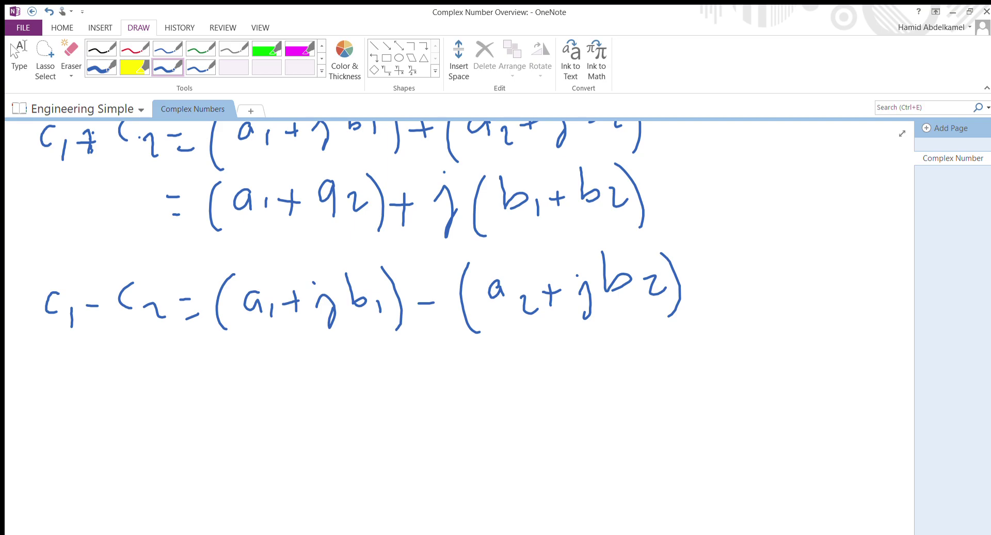
# - Write the expanded line = a1 + jb1 − a2 − jb2
pyautogui.moveTo(174, 365)
pyautogui.mouseDown()
pyautogui.moveTo(191, 364)
pyautogui.moveTo(199, 384)
pyautogui.mouseUp()
pyautogui.moveTo(242, 356)
pyautogui.mouseDown()
pyautogui.moveTo(256, 383)
pyautogui.moveTo(282, 370)
pyautogui.mouseUp()
pyautogui.moveTo(282, 363)
pyautogui.mouseDown()
pyautogui.moveTo(283, 381)
pyautogui.moveTo(291, 367)
pyautogui.moveTo(319, 389)
pyautogui.mouseUp()
pyautogui.moveTo(339, 341)
pyautogui.mouseDown()
pyautogui.moveTo(346, 374)
pyautogui.moveTo(361, 366)
pyautogui.moveTo(380, 385)
pyautogui.moveTo(420, 369)
pyautogui.moveTo(499, 378)
pyautogui.moveTo(530, 365)
pyautogui.moveTo(553, 388)
pyautogui.mouseUp()
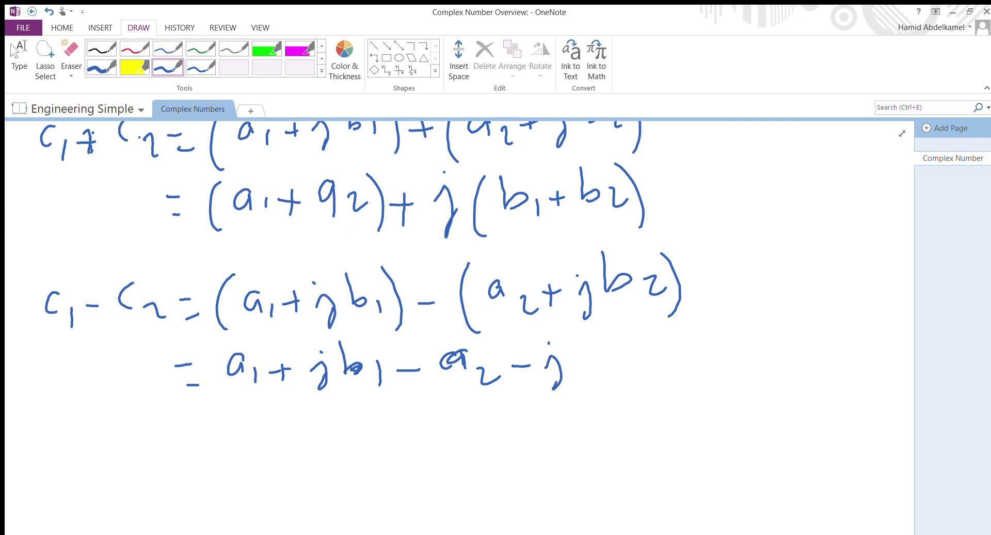
pyautogui.moveTo(579, 341); pyautogui.dragTo(634, 378)
# - Write the grouped result = (a1 − a2) + j(b1 − b2) and return to Type mode
pyautogui.moveTo(183, 440); pyautogui.dragTo(200, 439)
pyautogui.moveTo(191, 456); pyautogui.dragTo(198, 457)
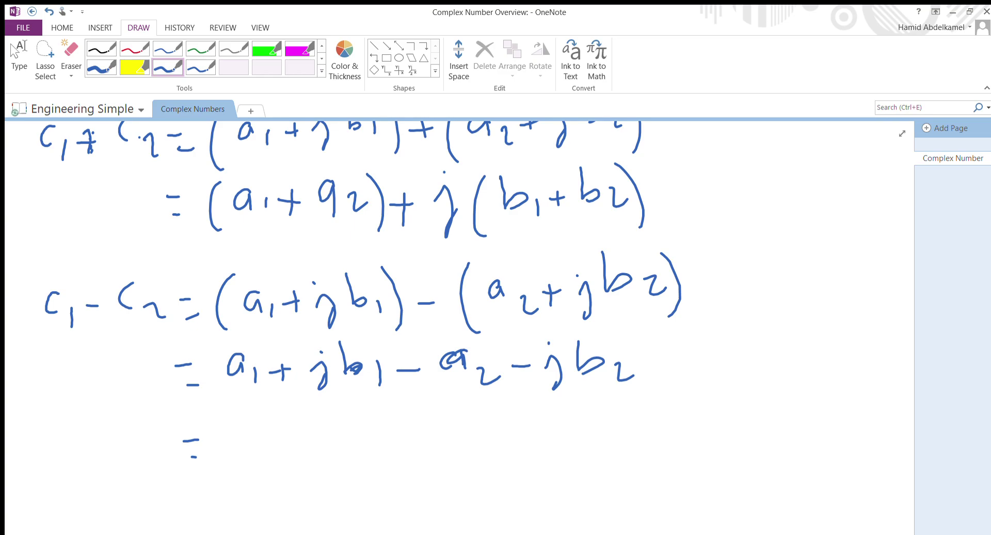
pyautogui.moveTo(242, 406); pyautogui.dragTo(239, 470)
pyautogui.moveTo(275, 428)
pyautogui.mouseDown()
pyautogui.moveTo(278, 446)
pyautogui.moveTo(295, 455)
pyautogui.moveTo(323, 437)
pyautogui.mouseUp()
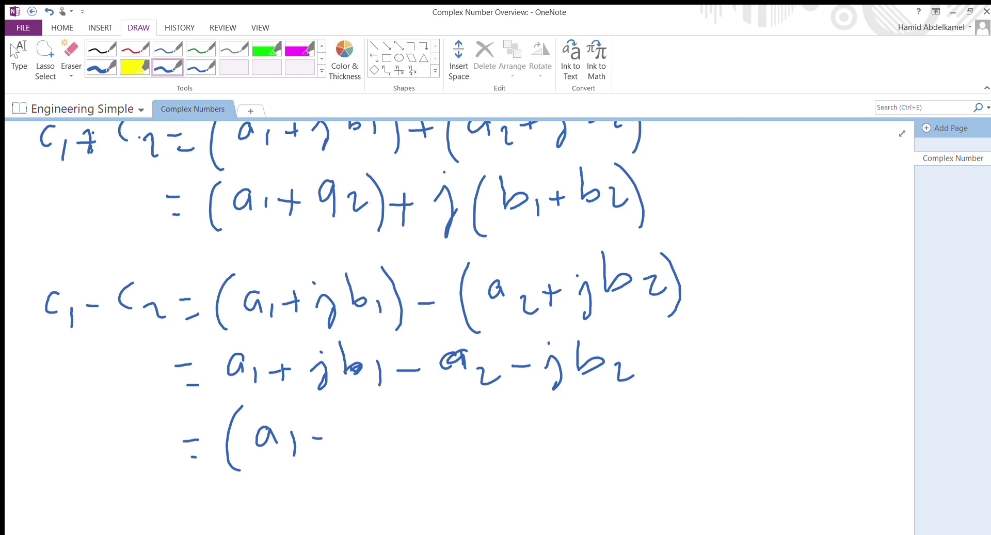
pyautogui.moveTo(382, 421)
pyautogui.mouseDown()
pyautogui.moveTo(385, 440)
pyautogui.moveTo(404, 450)
pyautogui.mouseUp()
pyautogui.moveTo(409, 448); pyautogui.dragTo(413, 456)
pyautogui.moveTo(416, 408); pyautogui.dragTo(430, 472)
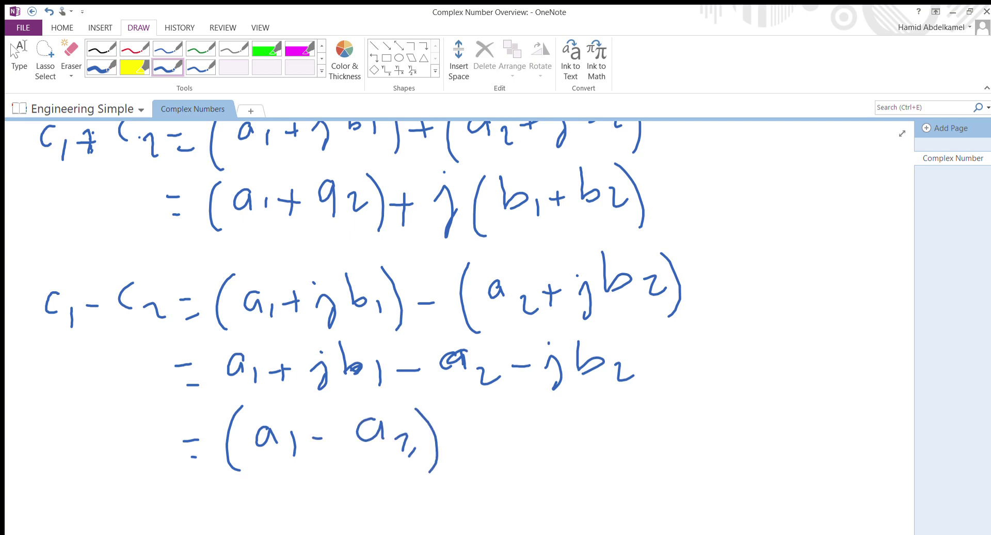
pyautogui.moveTo(445, 439)
pyautogui.mouseDown()
pyautogui.moveTo(468, 437)
pyautogui.moveTo(455, 463)
pyautogui.moveTo(495, 465)
pyautogui.mouseUp()
pyautogui.click(488, 409)
pyautogui.moveTo(527, 397); pyautogui.dragTo(535, 474)
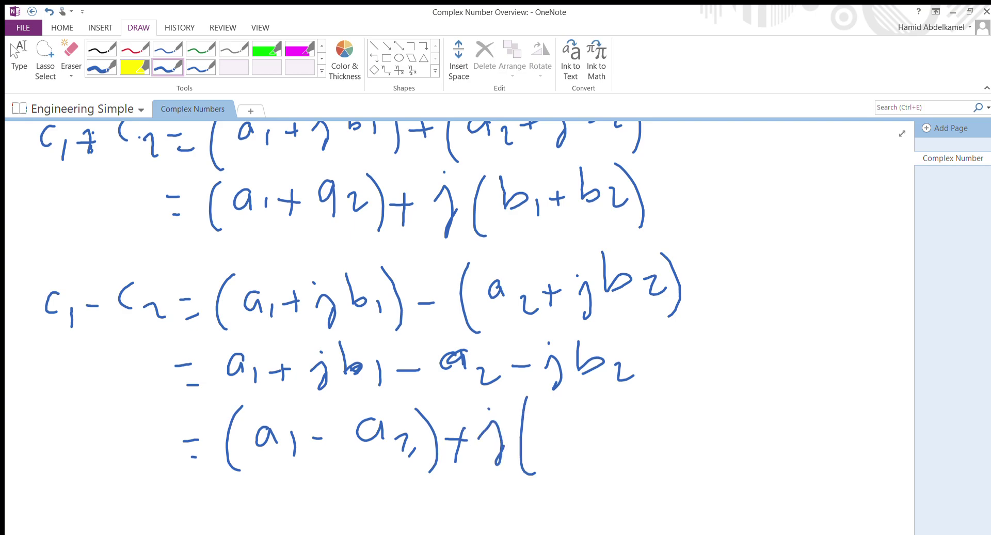
pyautogui.moveTo(548, 412); pyautogui.dragTo(584, 471)
pyautogui.moveTo(599, 438); pyautogui.dragTo(689, 446)
pyautogui.moveTo(679, 405); pyautogui.dragTo(701, 470)
pyautogui.click(18, 56)
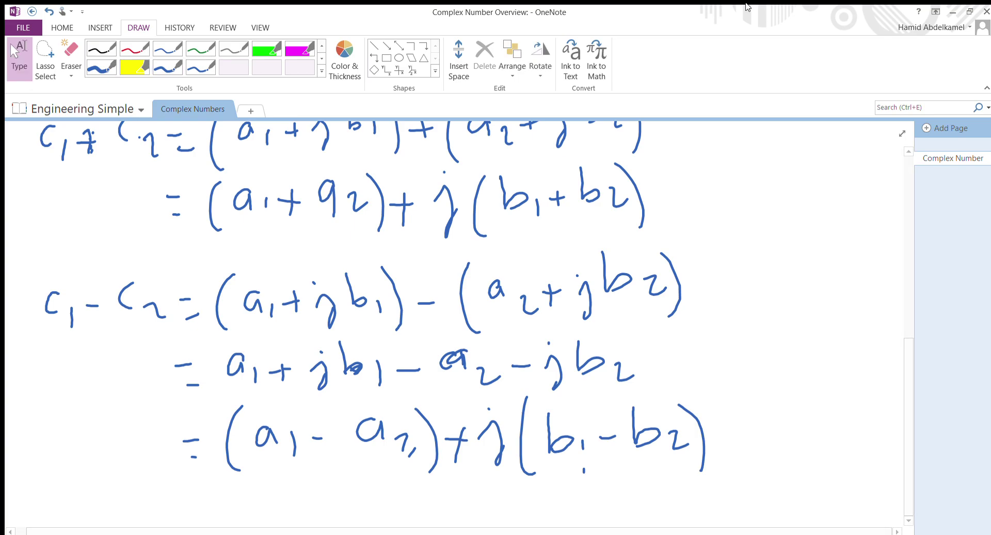
# - Insert blank space below the subtraction result and pick the blue pen
pyautogui.click(451, 73)
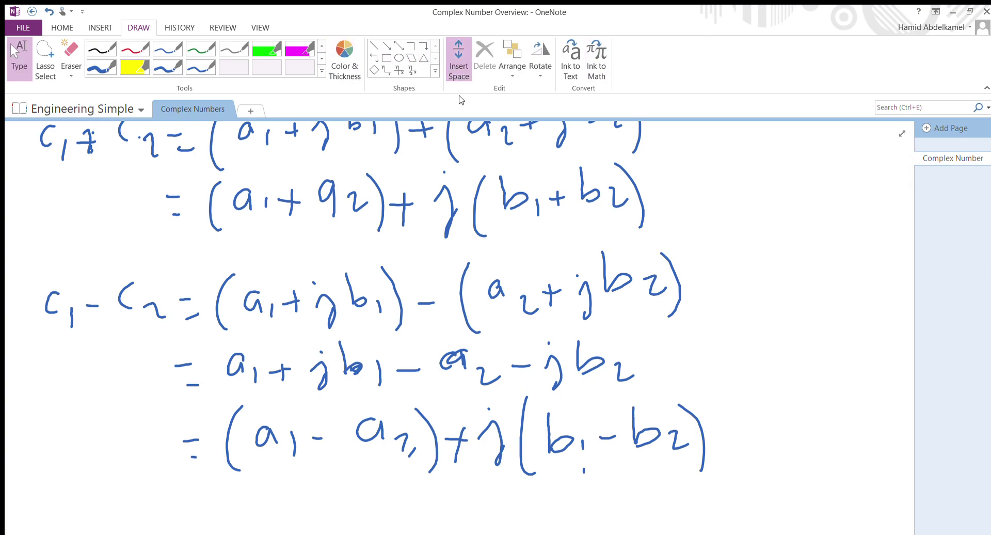
pyautogui.moveTo(580, 485); pyautogui.dragTo(571, 526)
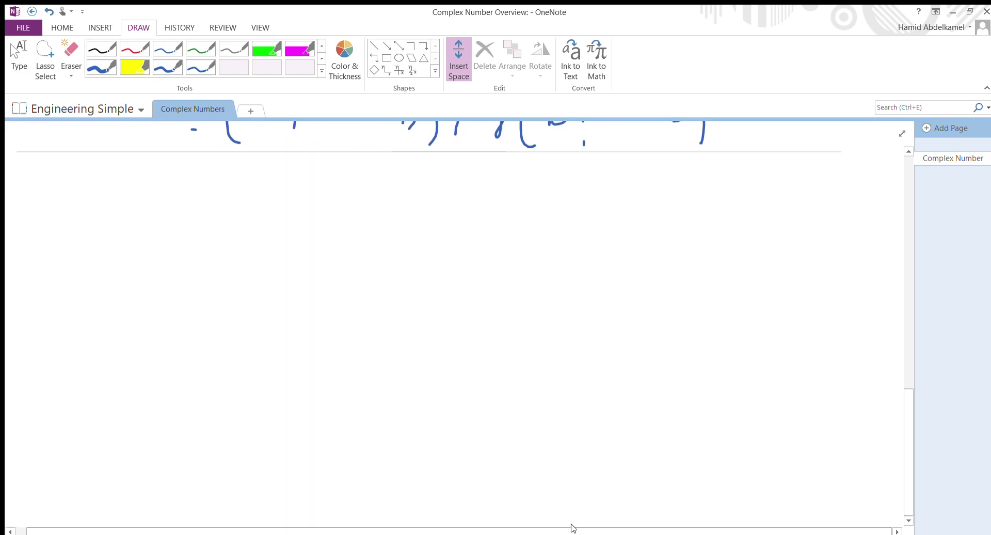
pyautogui.click(166, 72)
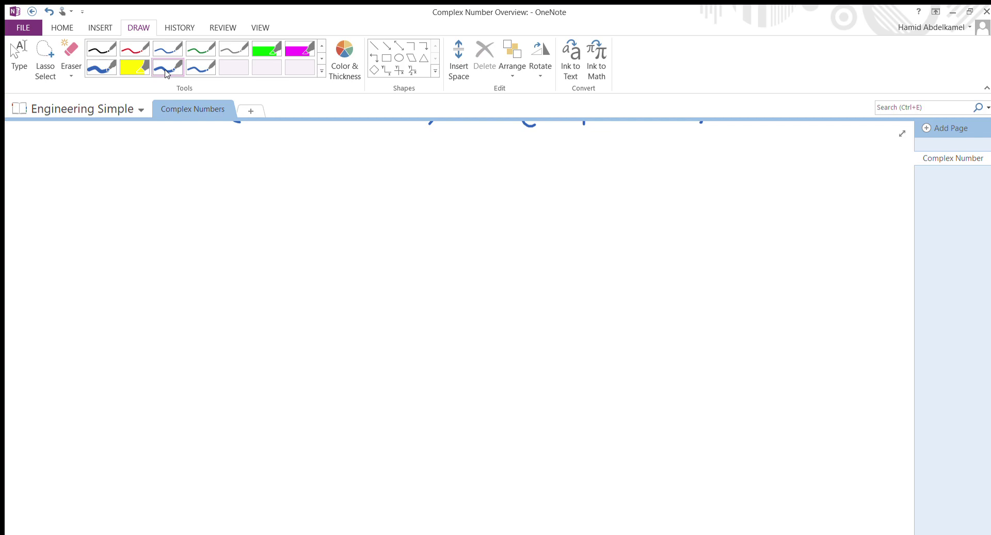
# - Write C1 × C2 = (a1 + jb1)(a2 + jb2)
pyautogui.moveTo(73, 171); pyautogui.dragTo(73, 194)
pyautogui.moveTo(87, 188)
pyautogui.mouseDown()
pyautogui.moveTo(86, 203)
pyautogui.moveTo(114, 185)
pyautogui.moveTo(105, 187)
pyautogui.moveTo(174, 203)
pyautogui.moveTo(198, 181)
pyautogui.moveTo(204, 192)
pyautogui.mouseUp()
pyautogui.moveTo(242, 155); pyautogui.dragTo(241, 206)
pyautogui.moveTo(263, 171)
pyautogui.mouseDown()
pyautogui.moveTo(276, 194)
pyautogui.moveTo(258, 171)
pyautogui.moveTo(325, 201)
pyautogui.mouseUp()
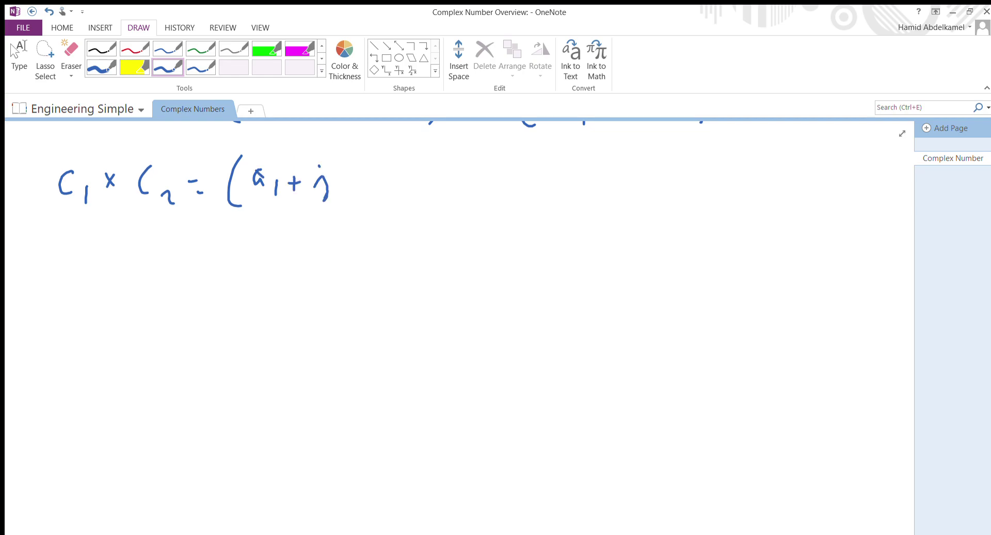
pyautogui.moveTo(334, 155)
pyautogui.mouseDown()
pyautogui.moveTo(341, 178)
pyautogui.moveTo(359, 190)
pyautogui.mouseUp()
pyautogui.moveTo(366, 154); pyautogui.dragTo(381, 202)
pyautogui.moveTo(412, 153)
pyautogui.mouseDown()
pyautogui.moveTo(410, 198)
pyautogui.moveTo(477, 181)
pyautogui.moveTo(497, 204)
pyautogui.mouseUp()
pyautogui.click(491, 160)
pyautogui.moveTo(513, 153)
pyautogui.mouseDown()
pyautogui.moveTo(534, 180)
pyautogui.moveTo(562, 182)
pyautogui.mouseUp()
pyautogui.moveTo(558, 150); pyautogui.dragTo(574, 205)
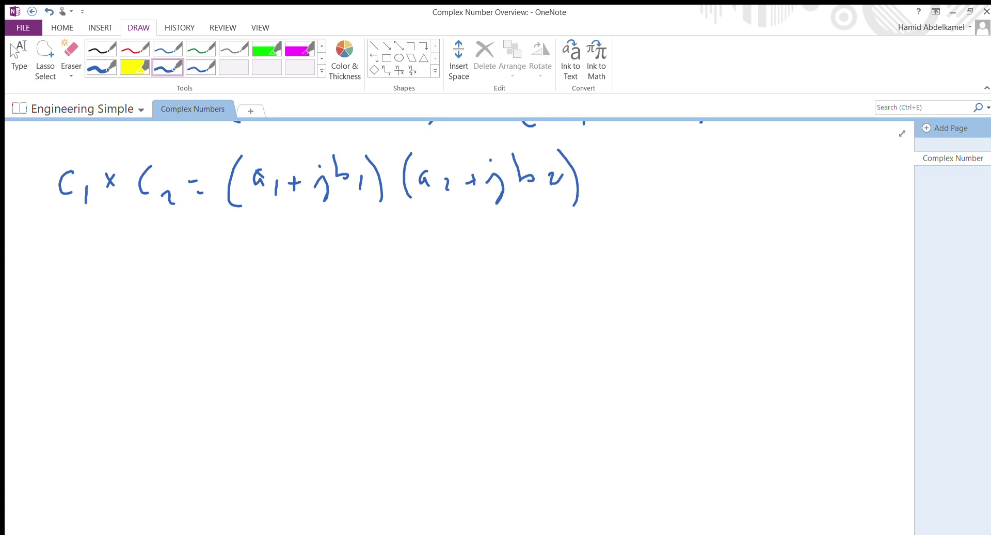
# - Start the expansion line with = a1a2 + ja1b2 +
pyautogui.moveTo(189, 240); pyautogui.dragTo(205, 239)
pyautogui.click(200, 256)
pyautogui.moveTo(243, 234); pyautogui.dragTo(246, 252)
pyautogui.moveTo(253, 249); pyautogui.dragTo(254, 261)
pyautogui.moveTo(275, 230)
pyautogui.mouseDown()
pyautogui.moveTo(279, 250)
pyautogui.moveTo(303, 255)
pyautogui.moveTo(330, 236)
pyautogui.moveTo(327, 260)
pyautogui.moveTo(360, 260)
pyautogui.mouseUp()
pyautogui.click(353, 221)
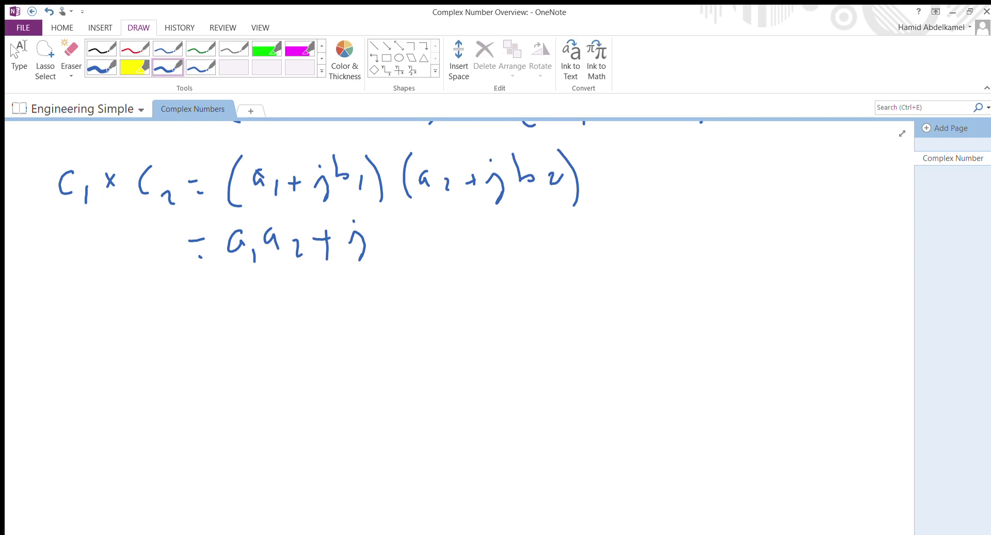
pyautogui.moveTo(393, 230); pyautogui.dragTo(395, 244)
pyautogui.moveTo(407, 232)
pyautogui.mouseDown()
pyautogui.moveTo(411, 245)
pyautogui.moveTo(464, 252)
pyautogui.mouseUp()
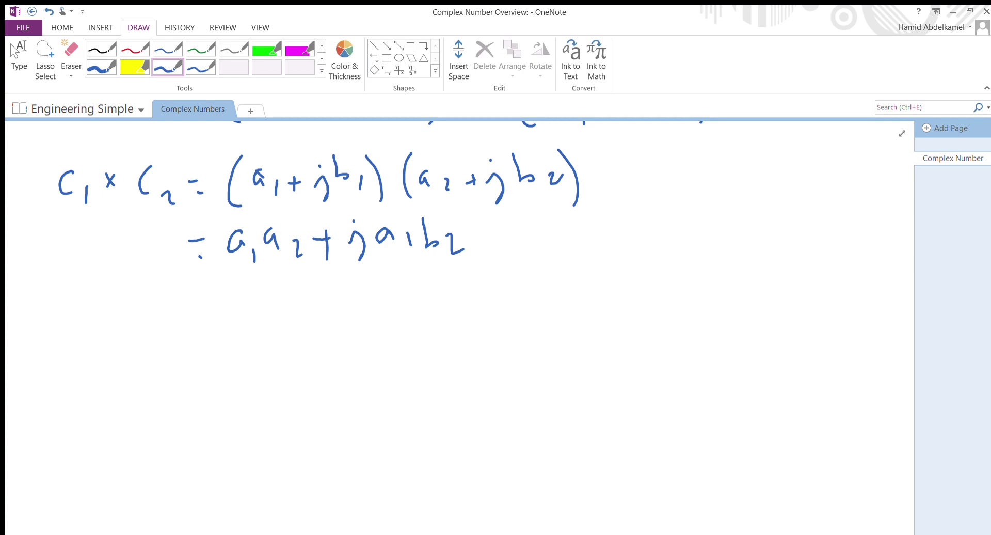
pyautogui.moveTo(479, 240); pyautogui.dragTo(494, 238)
pyautogui.moveTo(488, 231)
pyautogui.mouseDown()
pyautogui.moveTo(487, 248)
pyautogui.moveTo(523, 262)
pyautogui.mouseUp()
# - Add the terms ja2b1 + j²b1b2 to the expansion
pyautogui.click(512, 228)
pyautogui.moveTo(551, 230)
pyautogui.mouseDown()
pyautogui.moveTo(552, 240)
pyautogui.moveTo(579, 248)
pyautogui.moveTo(654, 236)
pyautogui.mouseUp()
pyautogui.moveTo(639, 227); pyautogui.dragTo(640, 251)
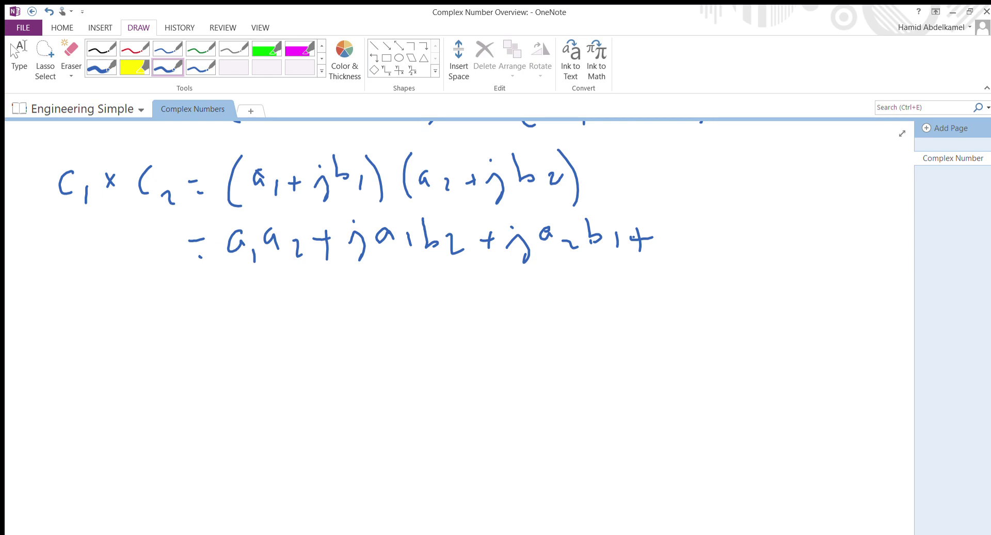
pyautogui.moveTo(664, 232); pyautogui.dragTo(674, 251)
pyautogui.click(662, 217)
pyautogui.moveTo(673, 214); pyautogui.dragTo(717, 247)
pyautogui.moveTo(736, 208)
pyautogui.mouseDown()
pyautogui.moveTo(744, 245)
pyautogui.moveTo(798, 242)
pyautogui.mouseUp()
# - Highlight j² = -1 in yellow at the top, then scroll back to the product working
pyautogui.press('Escape')
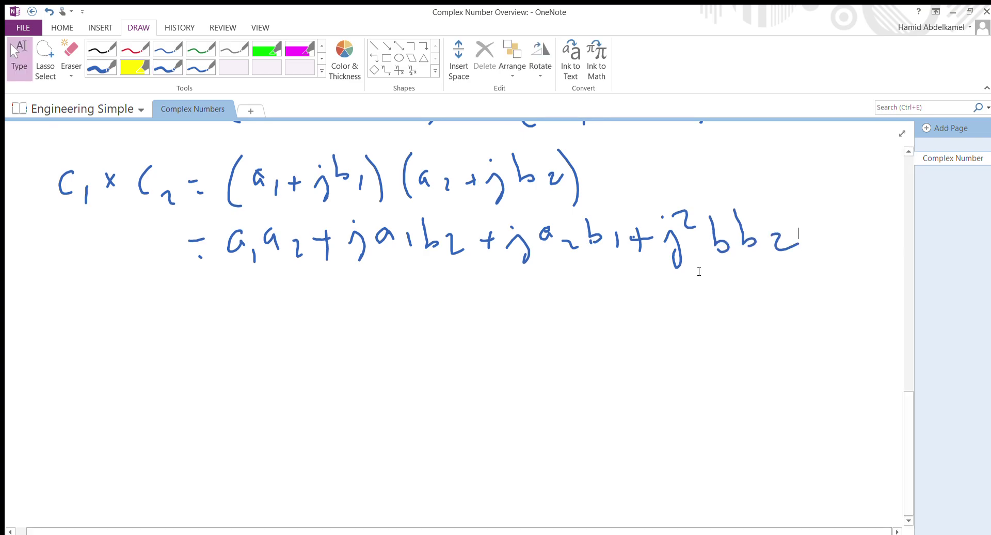
pyautogui.scroll(5, 699, 279)
pyautogui.scroll(10, 664, 275)
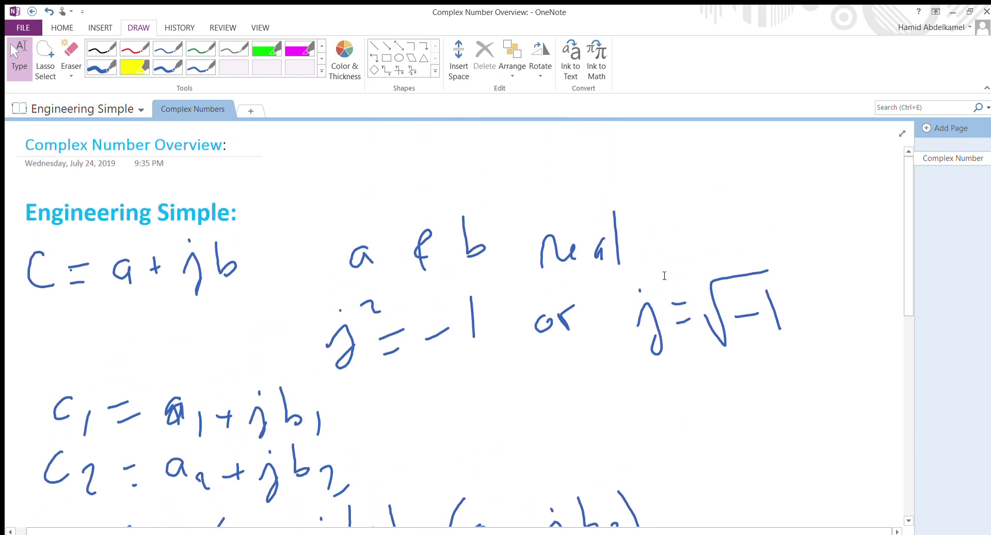
pyautogui.click(121, 69)
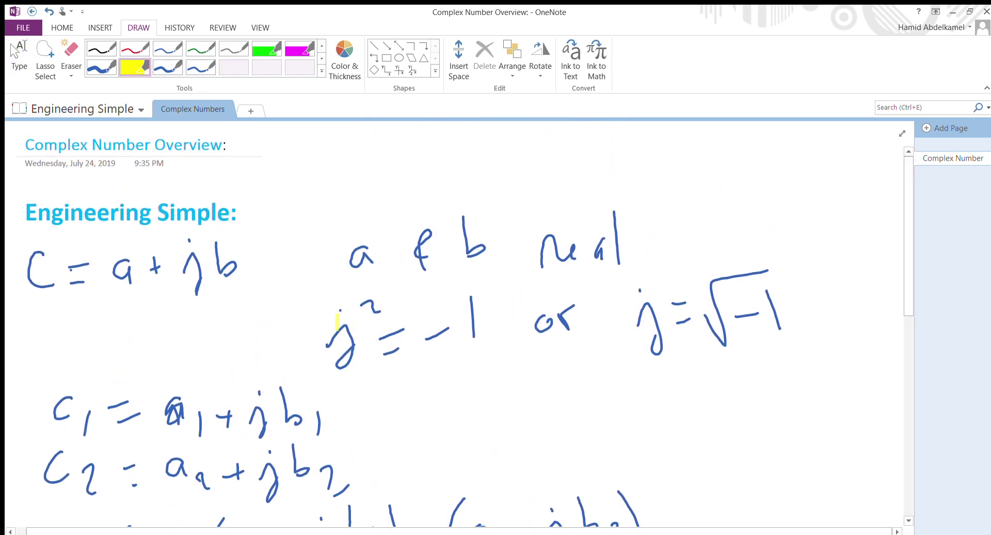
pyautogui.moveTo(311, 314)
pyautogui.mouseDown()
pyautogui.moveTo(447, 313)
pyautogui.moveTo(316, 343)
pyautogui.moveTo(458, 356)
pyautogui.mouseUp()
pyautogui.moveTo(447, 304); pyautogui.dragTo(491, 312)
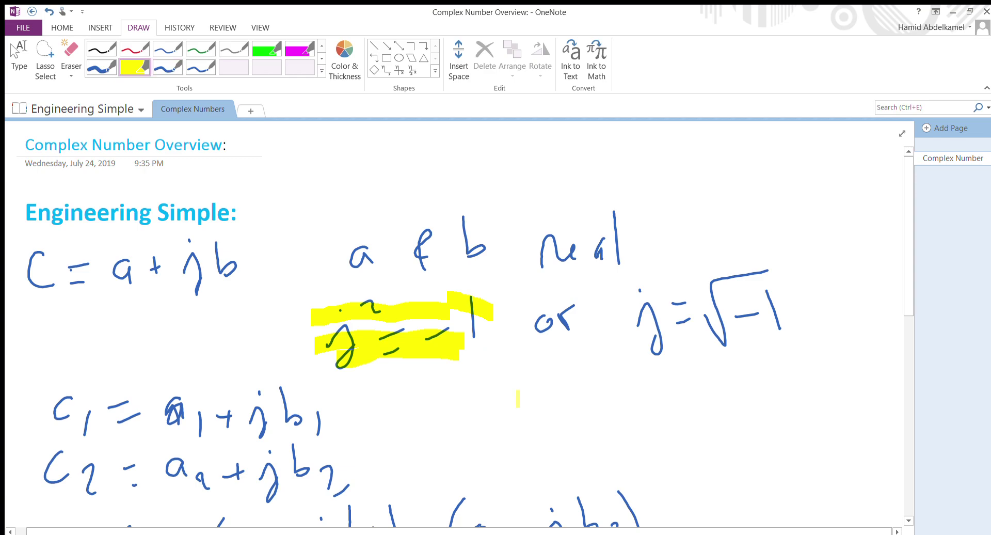
pyautogui.scroll(-10, 517, 398)
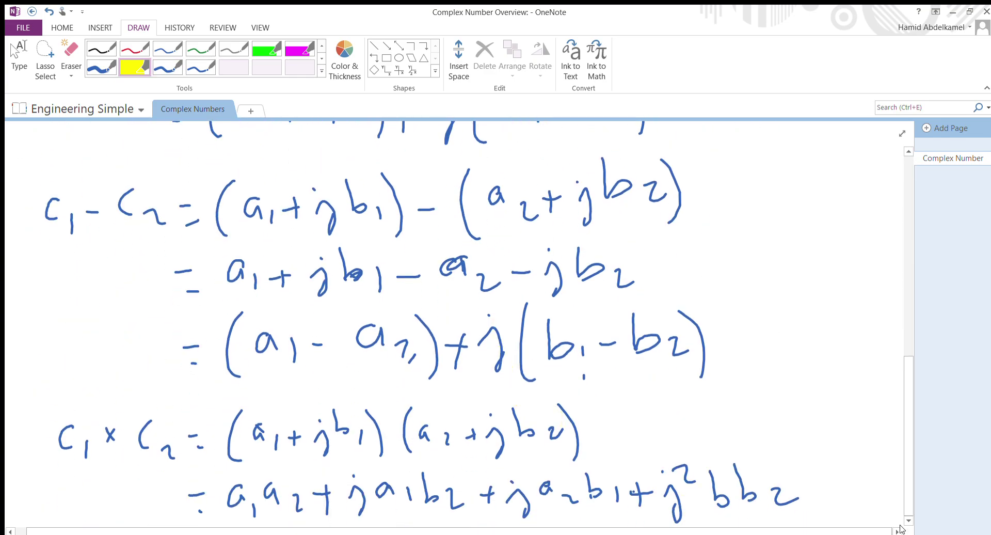
pyautogui.scroll(-5, 907, 522)
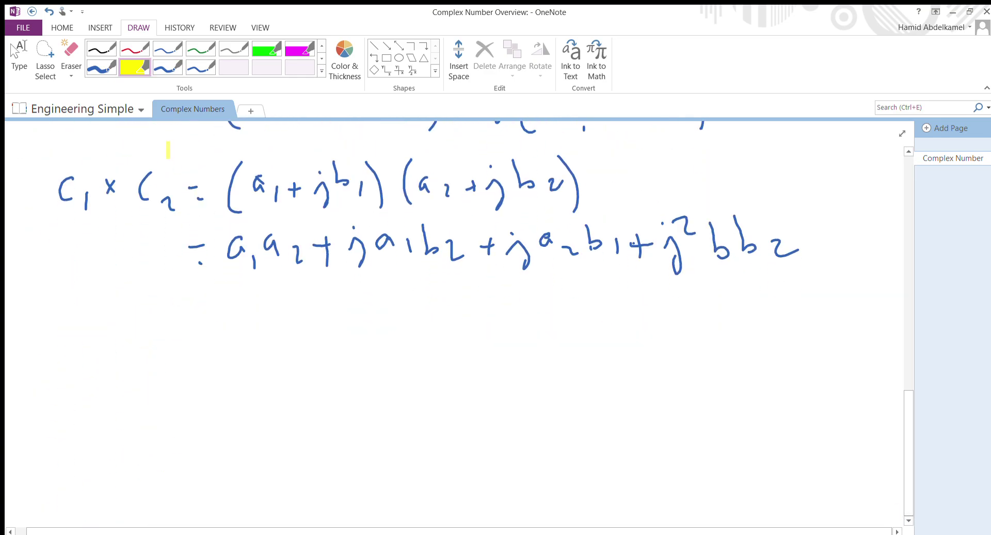
# - In blue ink, write = a1a2 + j(a1b2 + a2b1) − b1b2, correcting bb2 to b1b2
pyautogui.click(164, 69)
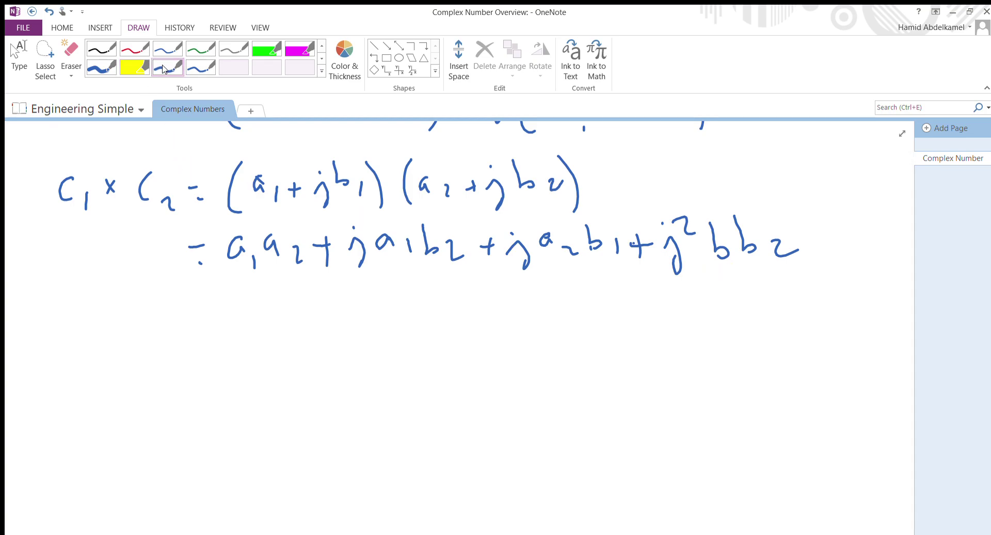
pyautogui.moveTo(186, 307); pyautogui.dragTo(204, 307)
pyautogui.moveTo(188, 332); pyautogui.dragTo(197, 329)
pyautogui.moveTo(241, 308)
pyautogui.mouseDown()
pyautogui.moveTo(258, 333)
pyautogui.moveTo(288, 324)
pyautogui.moveTo(311, 335)
pyautogui.moveTo(341, 311)
pyautogui.mouseUp()
pyautogui.moveTo(339, 299); pyautogui.dragTo(338, 329)
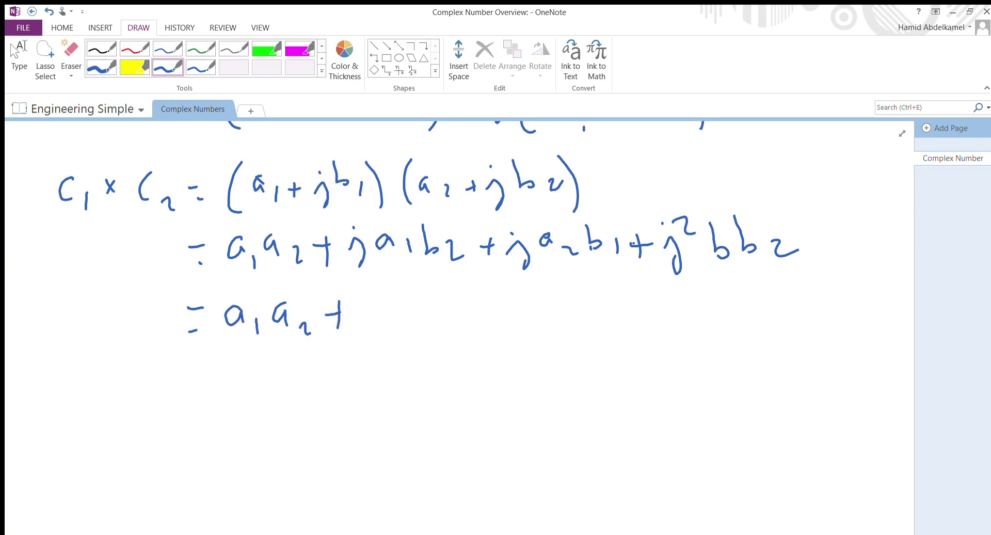
pyautogui.moveTo(361, 299); pyautogui.dragTo(373, 310)
pyautogui.click(371, 282)
pyautogui.moveTo(418, 275); pyautogui.dragTo(411, 343)
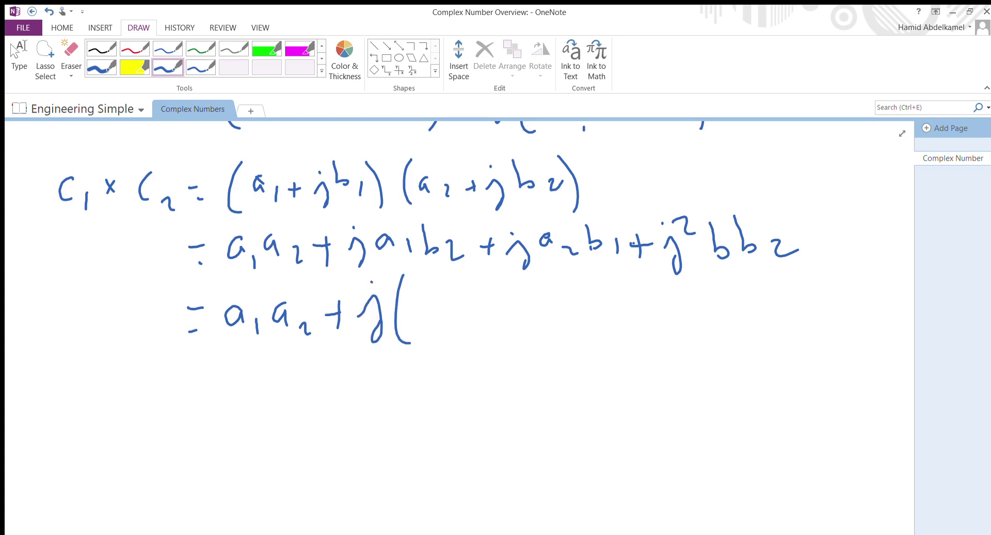
pyautogui.moveTo(428, 301); pyautogui.dragTo(440, 323)
pyautogui.moveTo(451, 284)
pyautogui.mouseDown()
pyautogui.moveTo(462, 316)
pyautogui.moveTo(502, 323)
pyautogui.mouseUp()
pyautogui.moveTo(508, 310)
pyautogui.mouseDown()
pyautogui.moveTo(558, 313)
pyautogui.moveTo(583, 321)
pyautogui.mouseUp()
pyautogui.moveTo(593, 287)
pyautogui.mouseDown()
pyautogui.moveTo(597, 314)
pyautogui.moveTo(619, 319)
pyautogui.mouseUp()
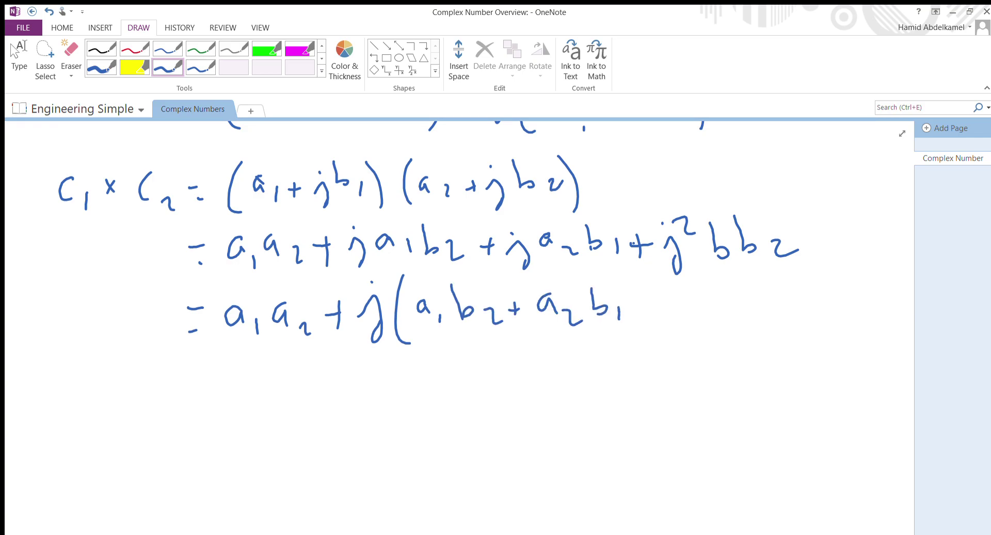
pyautogui.moveTo(622, 276)
pyautogui.mouseDown()
pyautogui.moveTo(634, 333)
pyautogui.moveTo(685, 310)
pyautogui.mouseUp()
pyautogui.moveTo(735, 261)
pyautogui.mouseDown()
pyautogui.moveTo(740, 272)
pyautogui.moveTo(712, 323)
pyautogui.moveTo(740, 330)
pyautogui.mouseUp()
pyautogui.moveTo(754, 284)
pyautogui.mouseDown()
pyautogui.moveTo(756, 320)
pyautogui.moveTo(796, 327)
pyautogui.mouseUp()
# - Start the next line with = (a1a2 − b1b2) + j for the regrouped real part
pyautogui.moveTo(187, 382); pyautogui.dragTo(201, 383)
pyautogui.moveTo(191, 400); pyautogui.dragTo(203, 400)
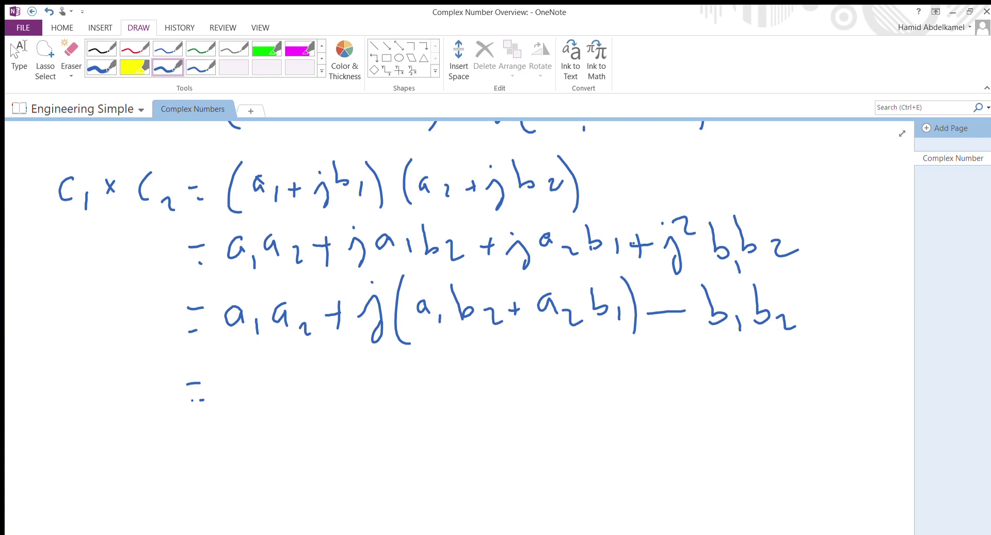
pyautogui.moveTo(237, 354); pyautogui.dragTo(232, 413)
pyautogui.moveTo(262, 368); pyautogui.dragTo(264, 390)
pyautogui.moveTo(273, 379); pyautogui.dragTo(275, 399)
pyautogui.moveTo(304, 367)
pyautogui.mouseDown()
pyautogui.moveTo(305, 384)
pyautogui.moveTo(340, 398)
pyautogui.moveTo(372, 379)
pyautogui.mouseUp()
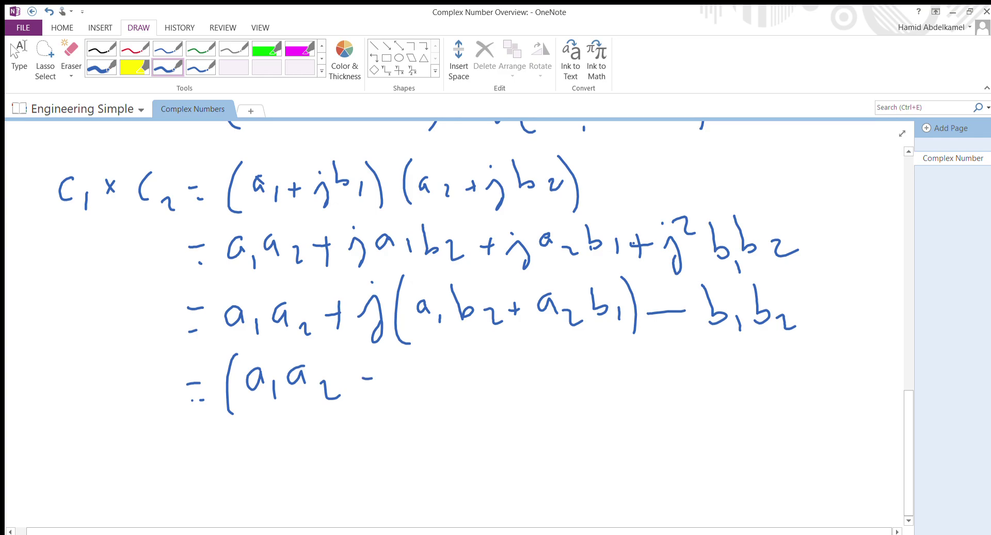
pyautogui.moveTo(401, 349); pyautogui.dragTo(409, 388)
pyautogui.moveTo(438, 383); pyautogui.dragTo(439, 397)
pyautogui.moveTo(452, 341)
pyautogui.mouseDown()
pyautogui.moveTo(460, 386)
pyautogui.moveTo(496, 373)
pyautogui.moveTo(508, 382)
pyautogui.mouseUp()
pyautogui.moveTo(507, 343)
pyautogui.mouseDown()
pyautogui.moveTo(518, 412)
pyautogui.moveTo(556, 381)
pyautogui.moveTo(551, 395)
pyautogui.moveTo(589, 400)
pyautogui.mouseUp()
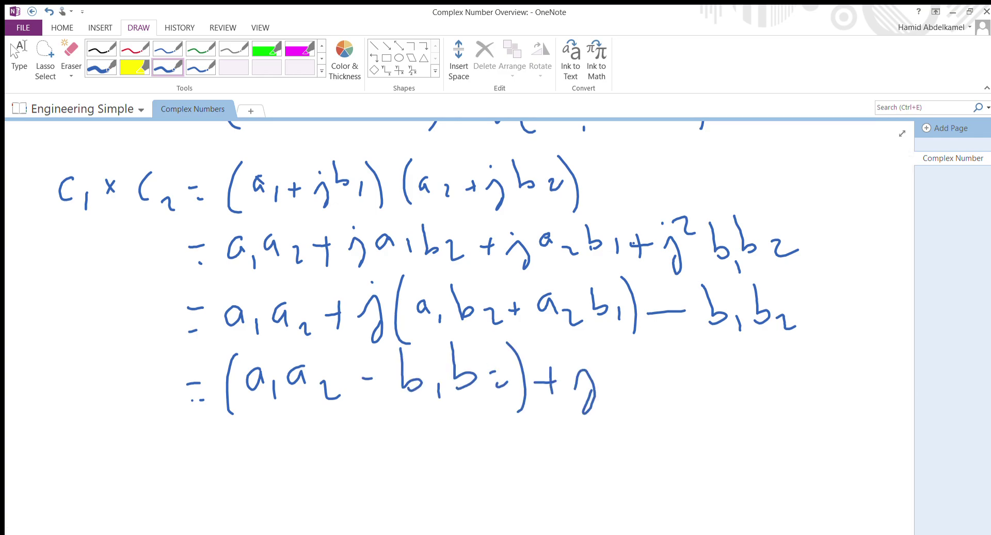
# - Complete the imaginary part as (a1b2 + a2b1) and stop inking
pyautogui.moveTo(617, 345); pyautogui.dragTo(614, 422)
pyautogui.moveTo(638, 373); pyautogui.dragTo(641, 391)
pyautogui.moveTo(647, 389); pyautogui.dragTo(649, 401)
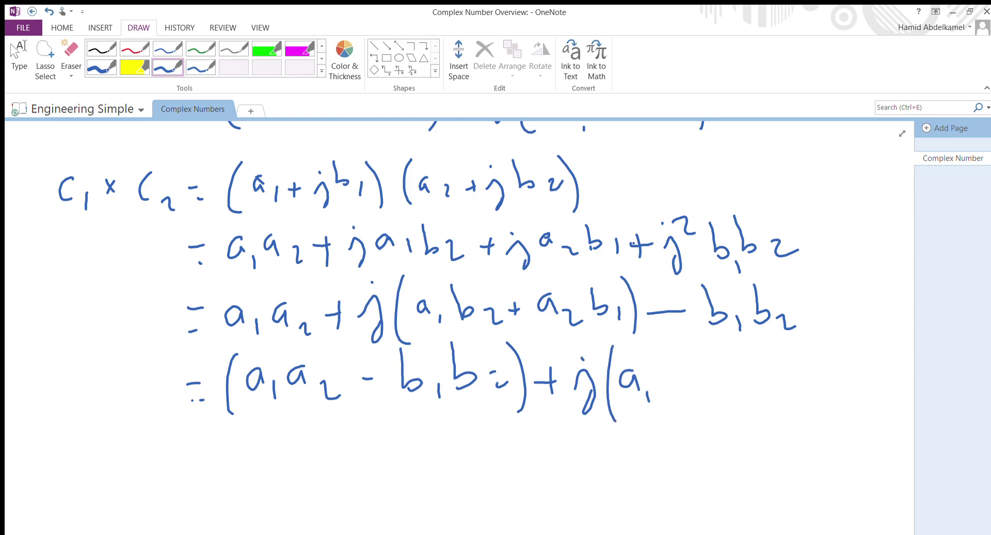
pyautogui.moveTo(662, 352)
pyautogui.mouseDown()
pyautogui.moveTo(667, 394)
pyautogui.moveTo(700, 404)
pyautogui.moveTo(718, 380)
pyautogui.moveTo(712, 393)
pyautogui.mouseUp()
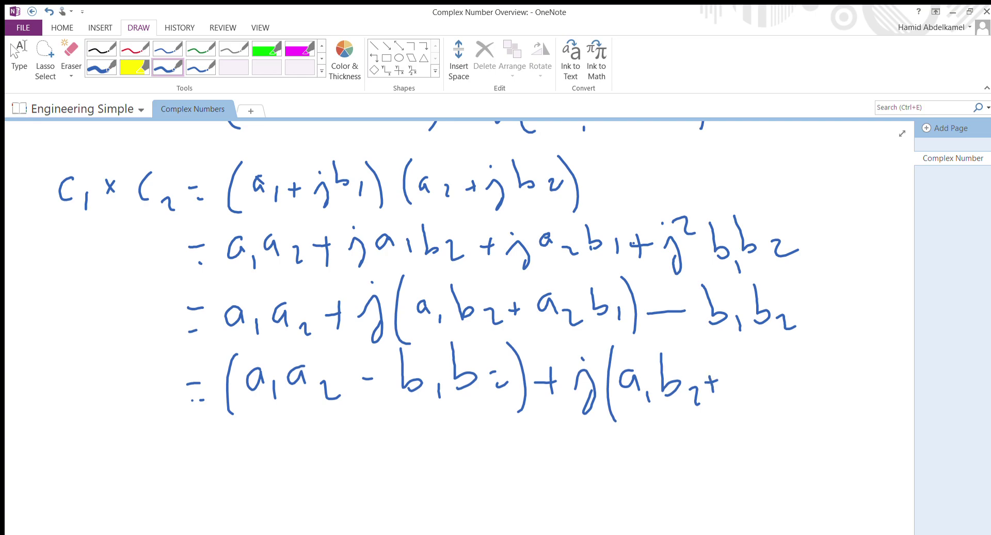
pyautogui.moveTo(747, 364)
pyautogui.mouseDown()
pyautogui.moveTo(748, 383)
pyautogui.moveTo(768, 396)
pyautogui.mouseUp()
pyautogui.moveTo(781, 351)
pyautogui.mouseDown()
pyautogui.moveTo(783, 387)
pyautogui.moveTo(809, 390)
pyautogui.mouseUp()
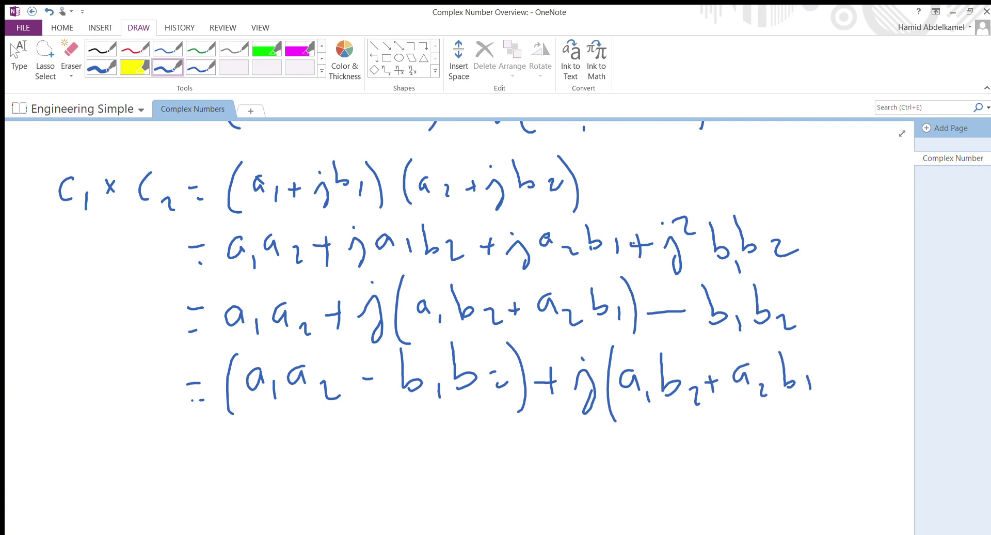
pyautogui.moveTo(811, 349); pyautogui.dragTo(816, 423)
pyautogui.click(19, 57)
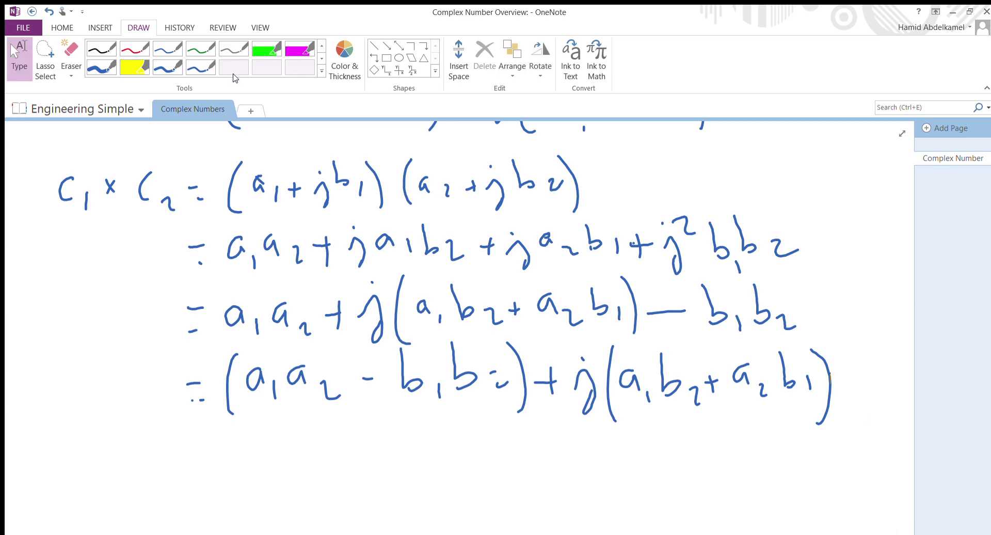
# - Insert blank space below the product and write * C1/C2 = in blue ink
pyautogui.click(458, 58)
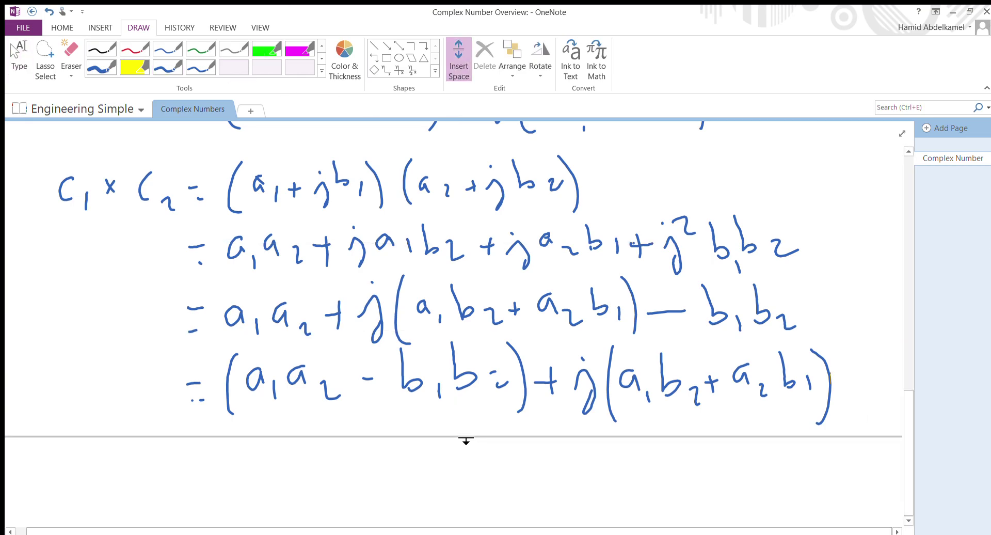
pyautogui.moveTo(485, 431); pyautogui.dragTo(494, 502)
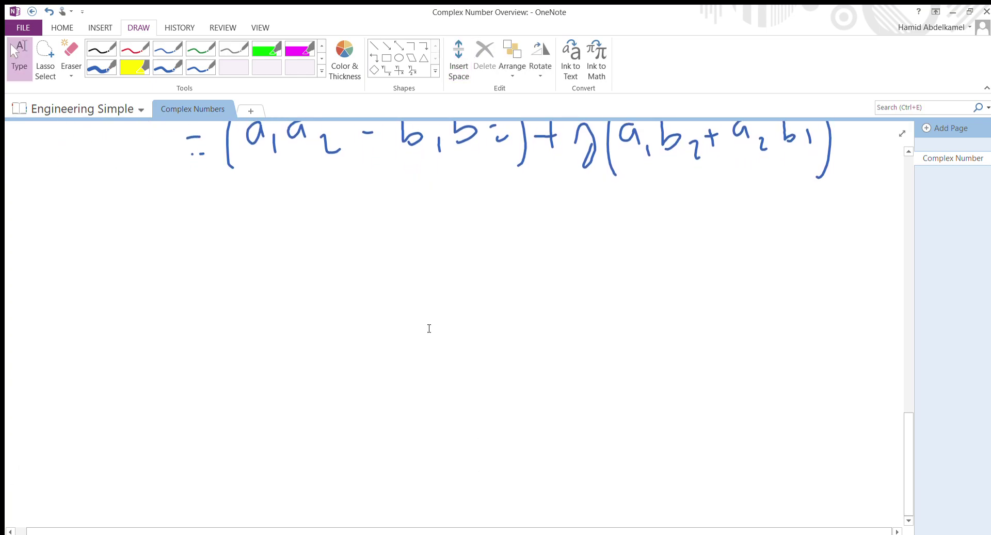
pyautogui.click(160, 67)
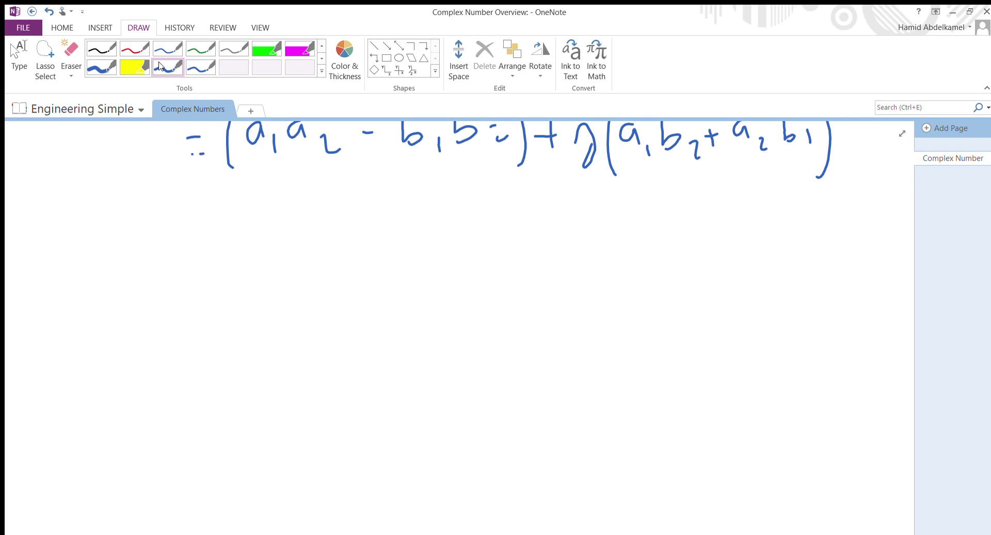
pyautogui.moveTo(46, 236); pyautogui.dragTo(45, 270)
pyautogui.moveTo(35, 265)
pyautogui.mouseDown()
pyautogui.moveTo(57, 247)
pyautogui.moveTo(60, 267)
pyautogui.mouseUp()
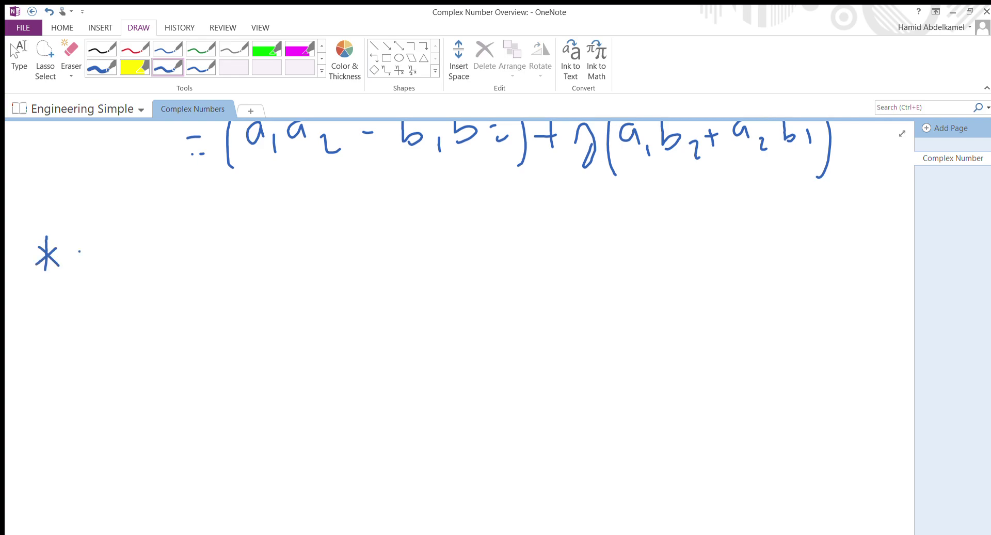
pyautogui.moveTo(135, 219); pyautogui.dragTo(136, 252)
pyautogui.moveTo(158, 233); pyautogui.dragTo(156, 255)
pyautogui.moveTo(103, 275)
pyautogui.mouseDown()
pyautogui.moveTo(158, 275)
pyautogui.moveTo(144, 333)
pyautogui.moveTo(172, 343)
pyautogui.mouseUp()
pyautogui.moveTo(191, 265); pyautogui.dragTo(240, 282)
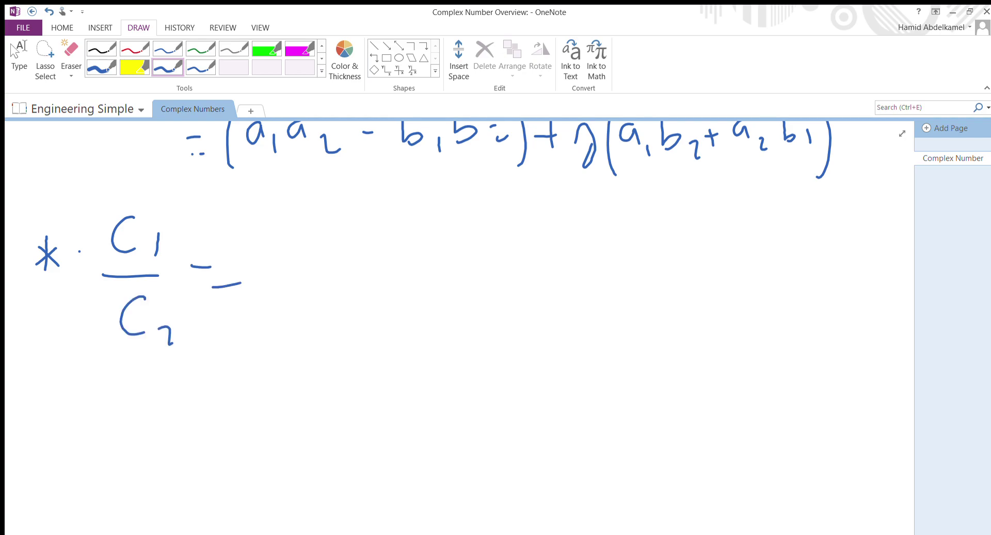